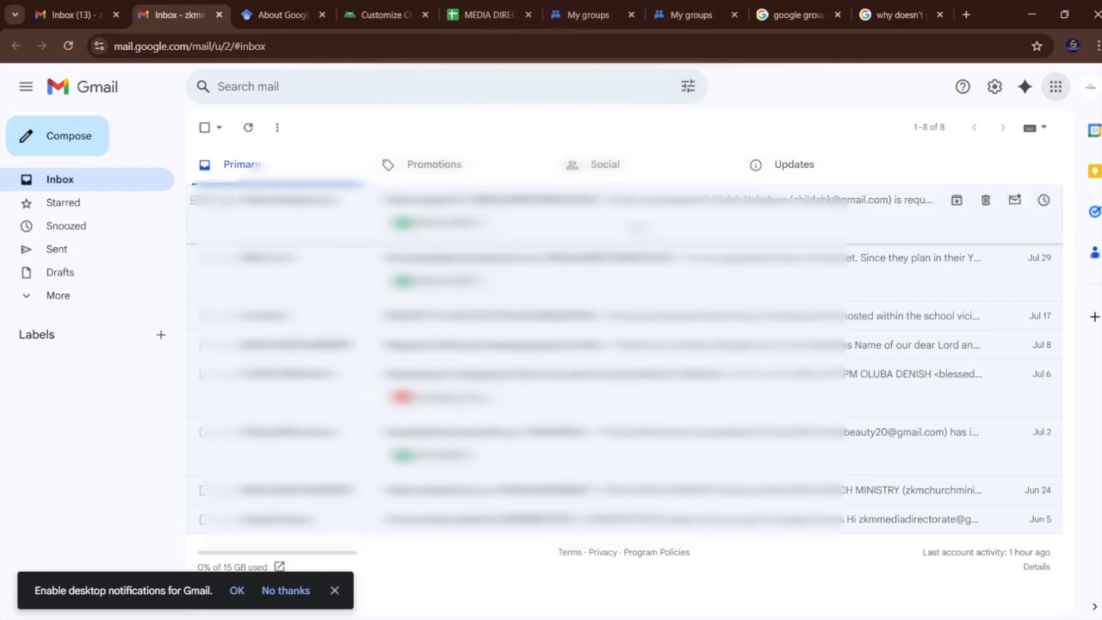
Look through the list of available Google apps and open the page with more products from Google.
left_click(1057, 98)
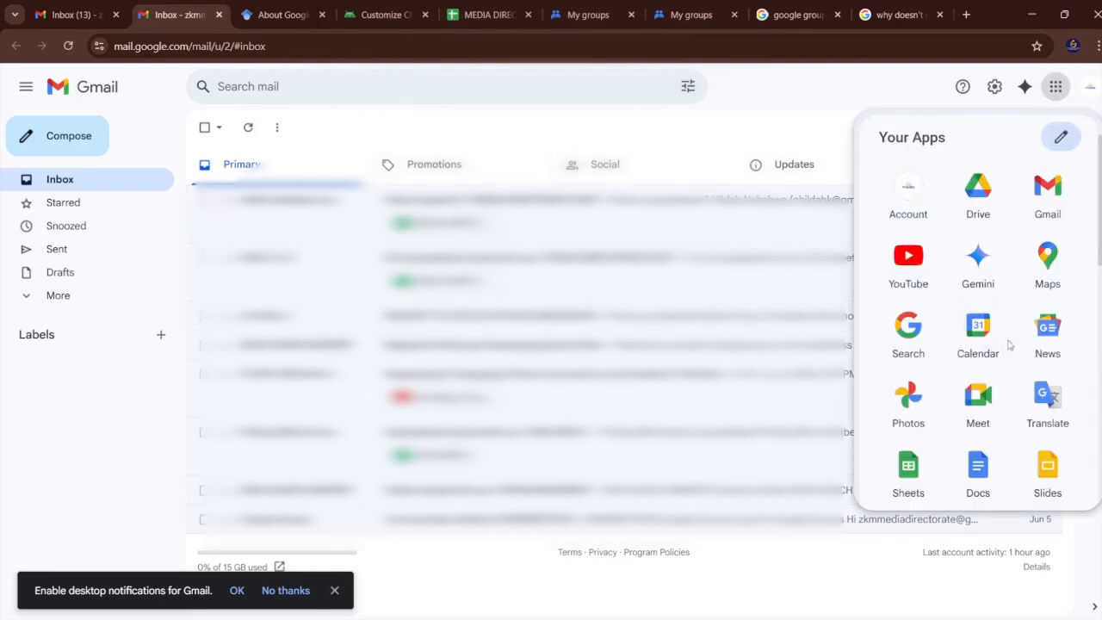
scroll(1004, 331, "down", 1)
scroll(1004, 335, "up", 1)
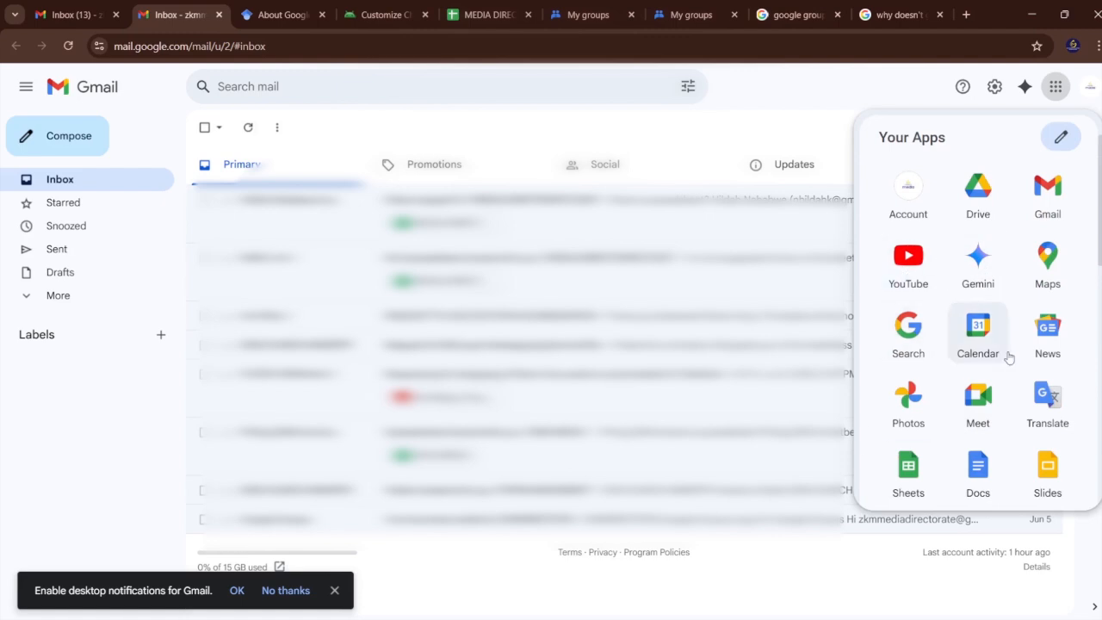
scroll(994, 405, "down", 3)
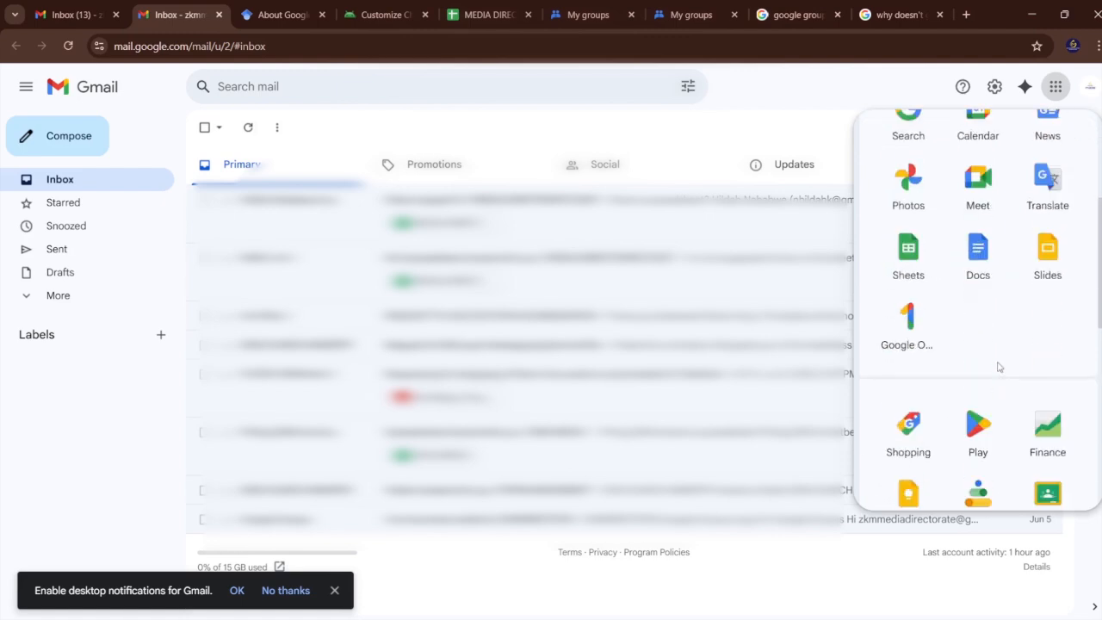
scroll(985, 267, "down", 3)
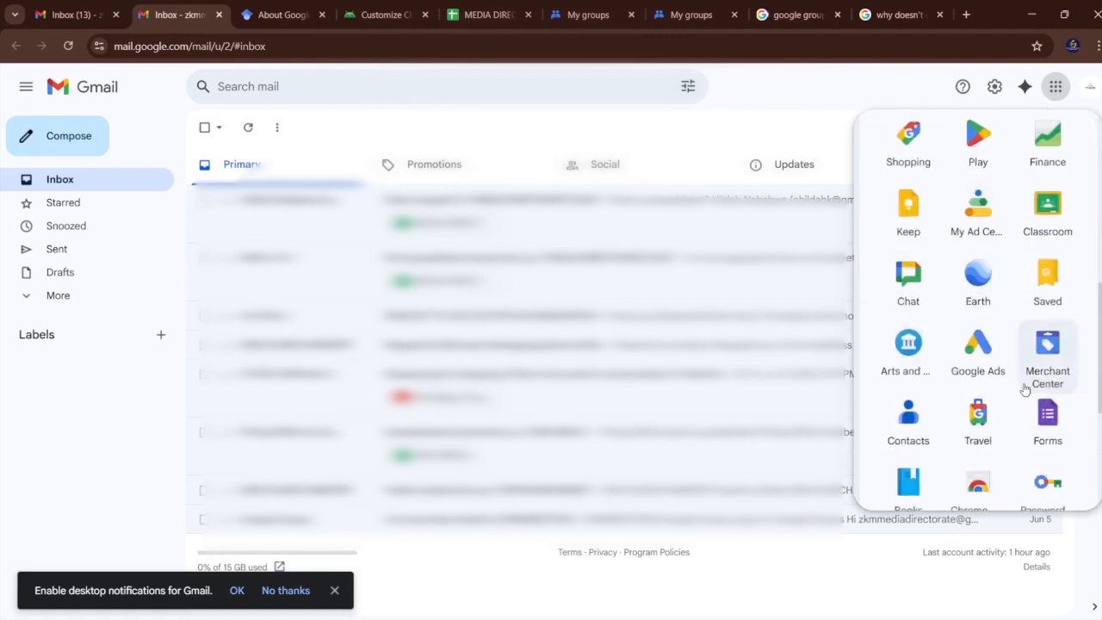
scroll(988, 422, "down", 3)
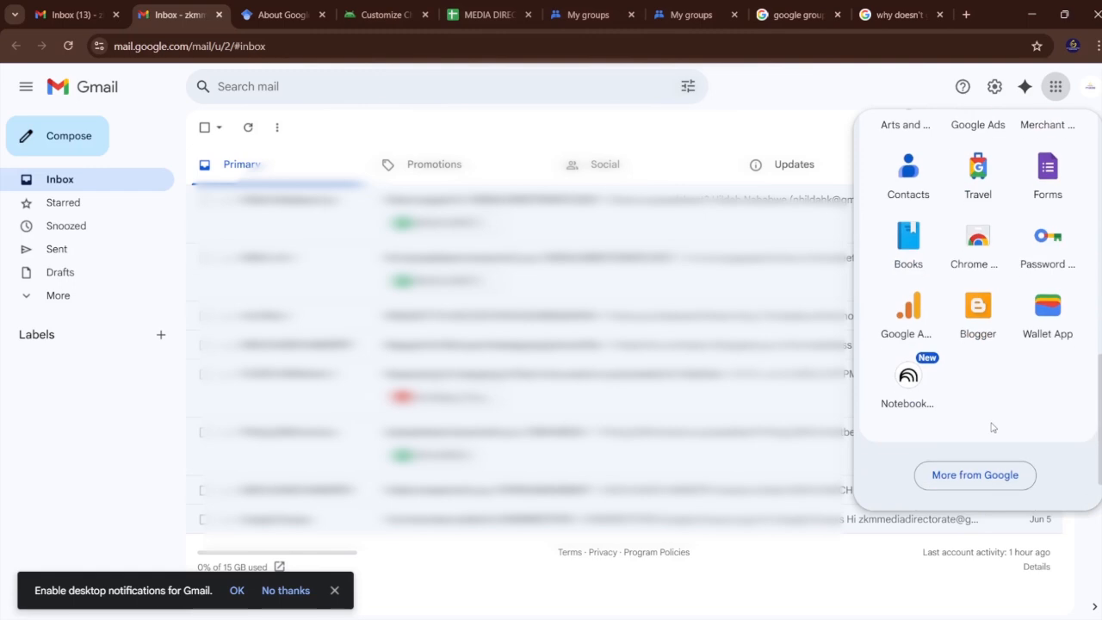
left_click(980, 474)
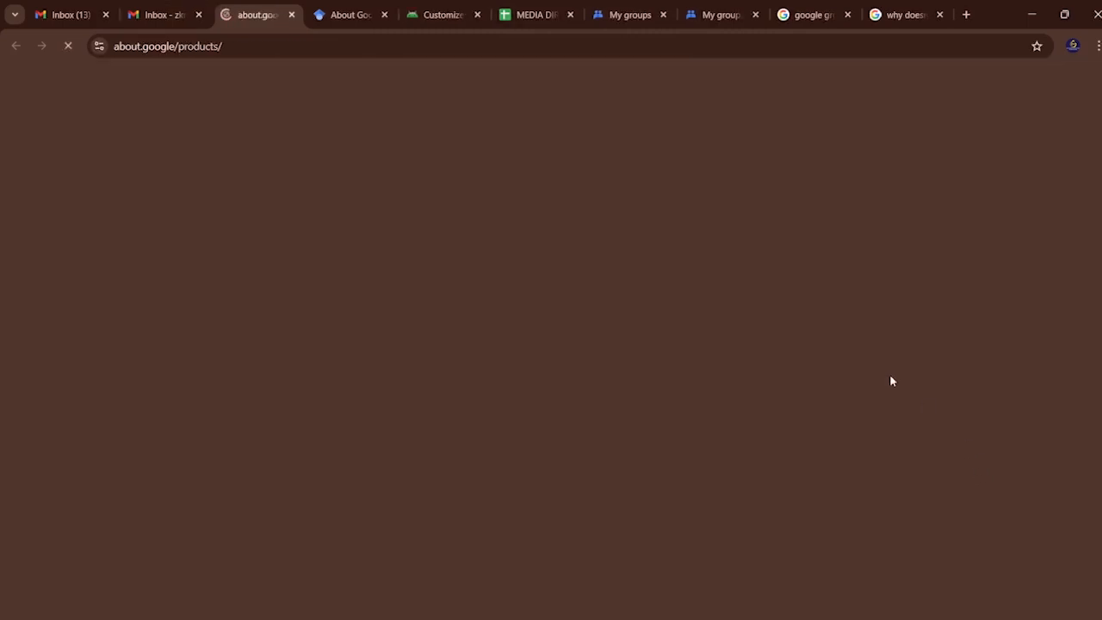
Find the Google products list on the page and filter it by "For all".
scroll(696, 349, "down", 2)
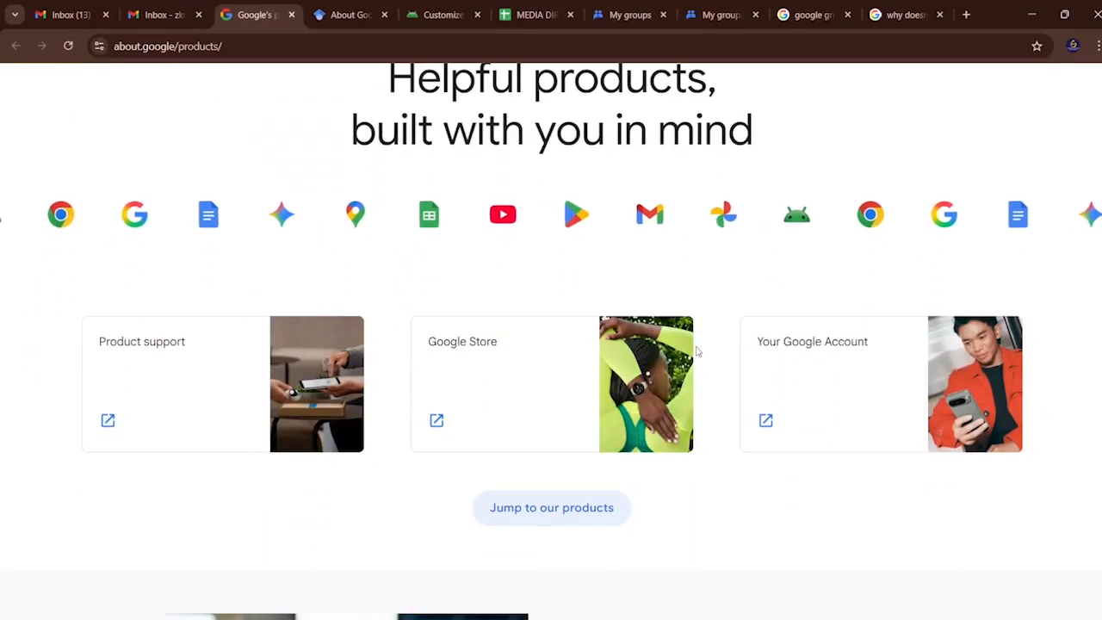
scroll(697, 350, "down", 10)
scroll(697, 350, "down", 8)
scroll(697, 351, "down", 13)
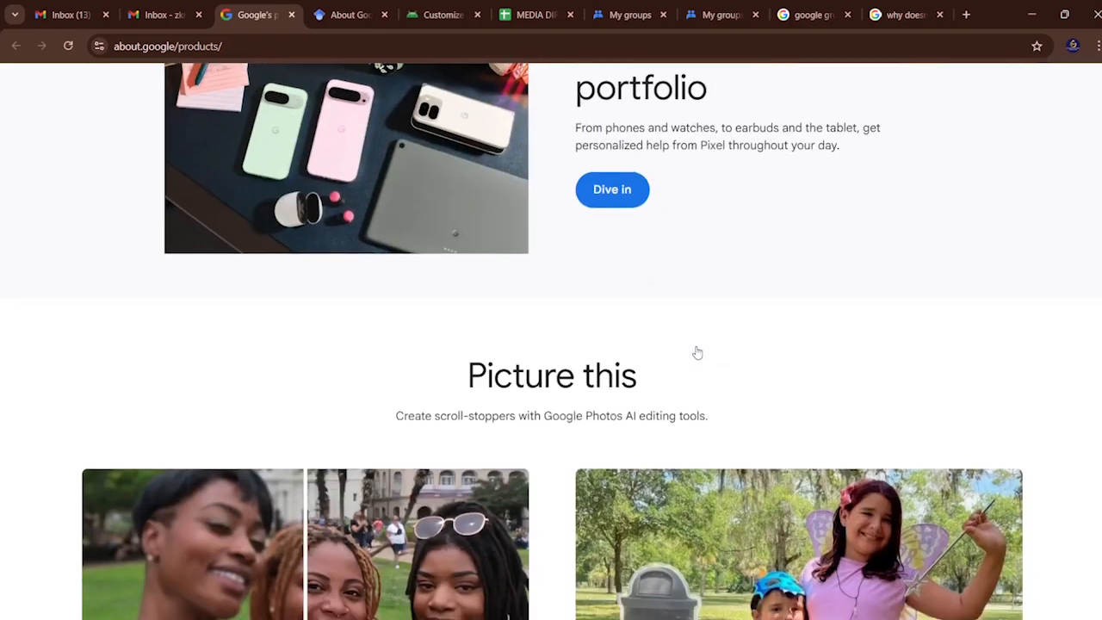
scroll(697, 353, "down", 18)
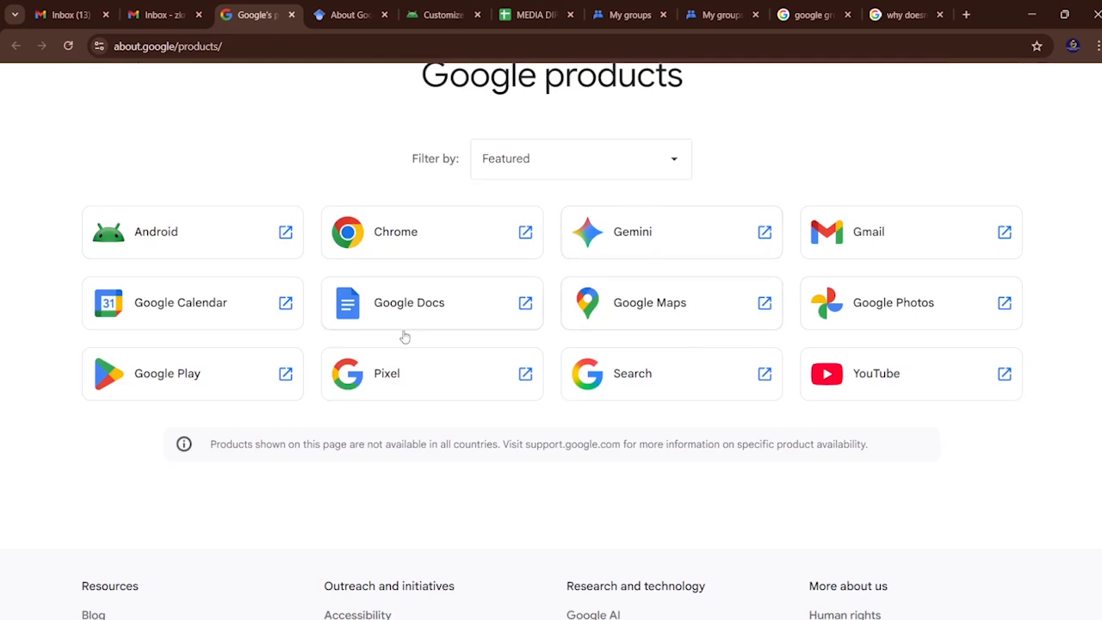
left_click(674, 163)
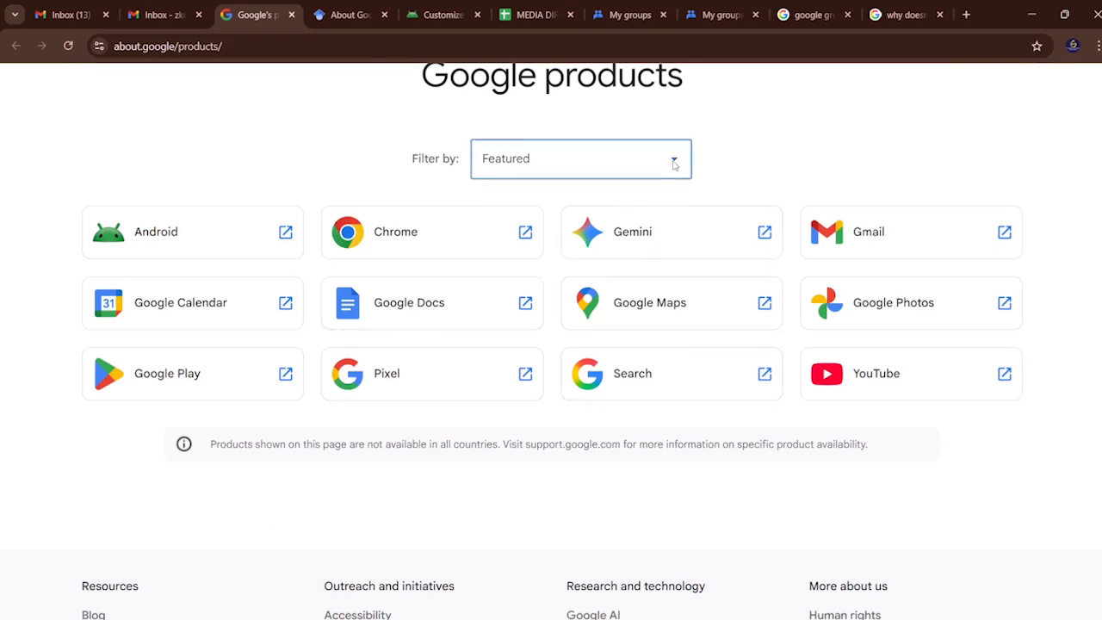
left_click(525, 258)
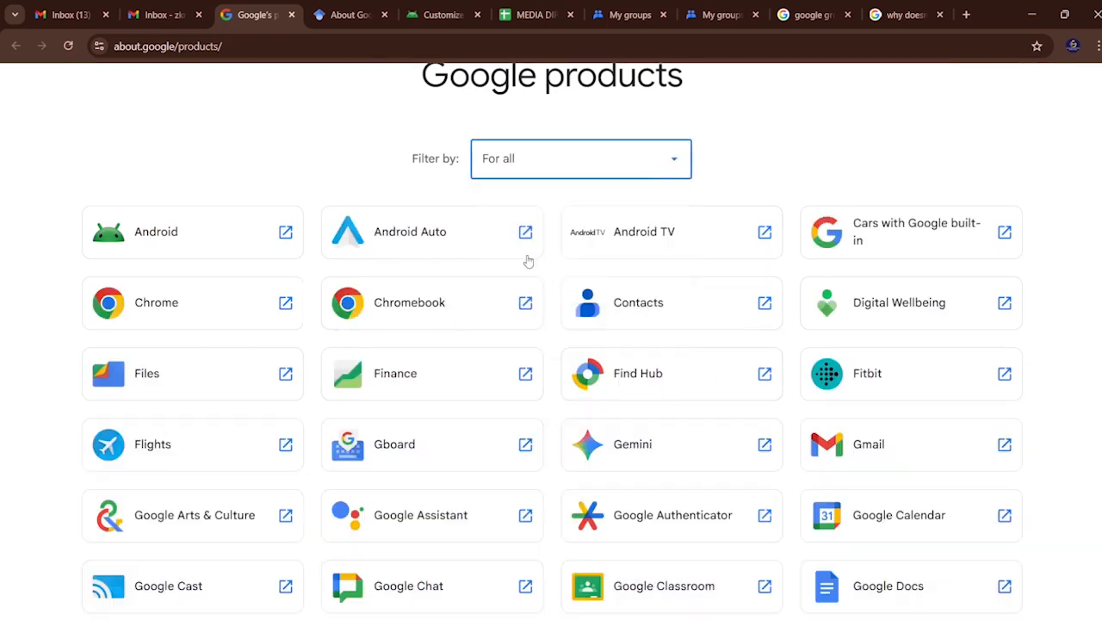
Look through the full list of Google products for Google Groups.
scroll(711, 417, "down", 3)
scroll(711, 416, "down", 5)
scroll(711, 417, "down", 3)
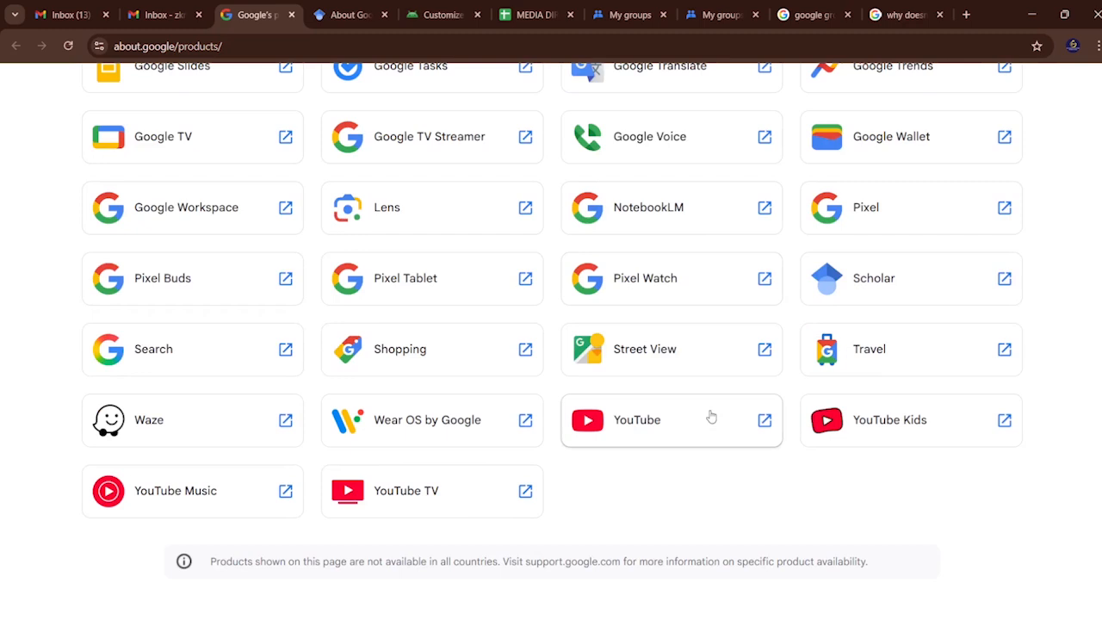
scroll(711, 416, "up", 6)
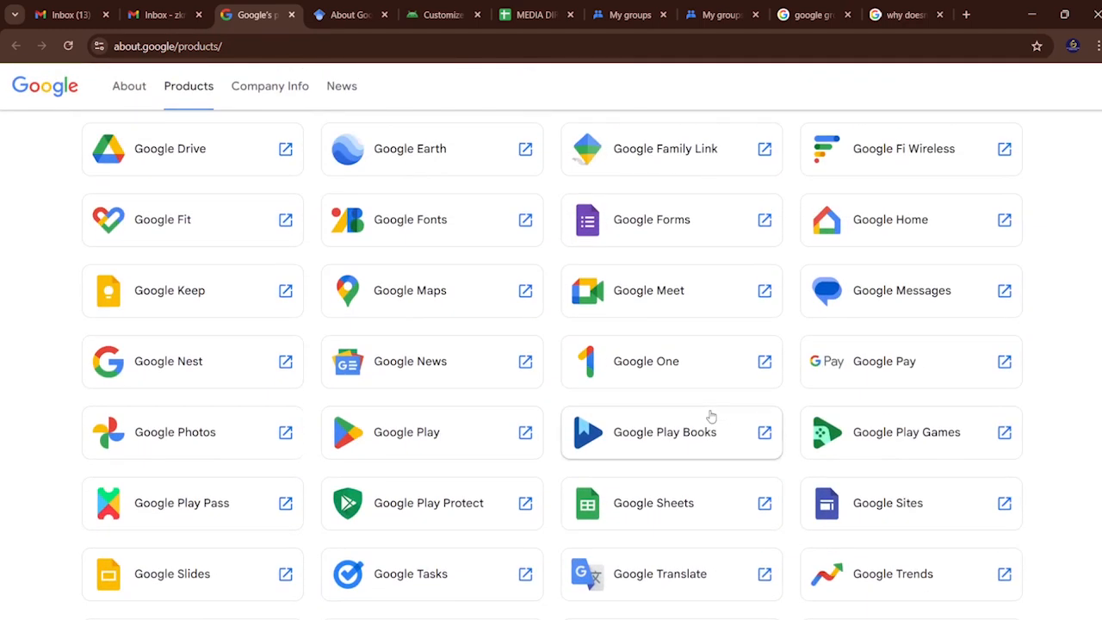
scroll(710, 416, "up", 2)
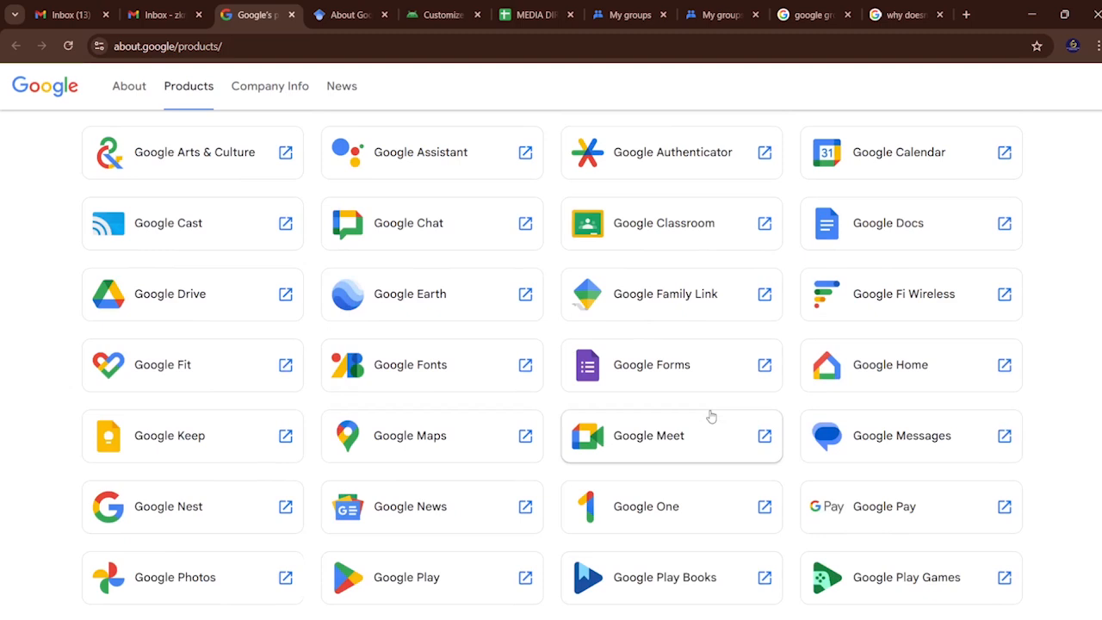
scroll(711, 417, "up", 4)
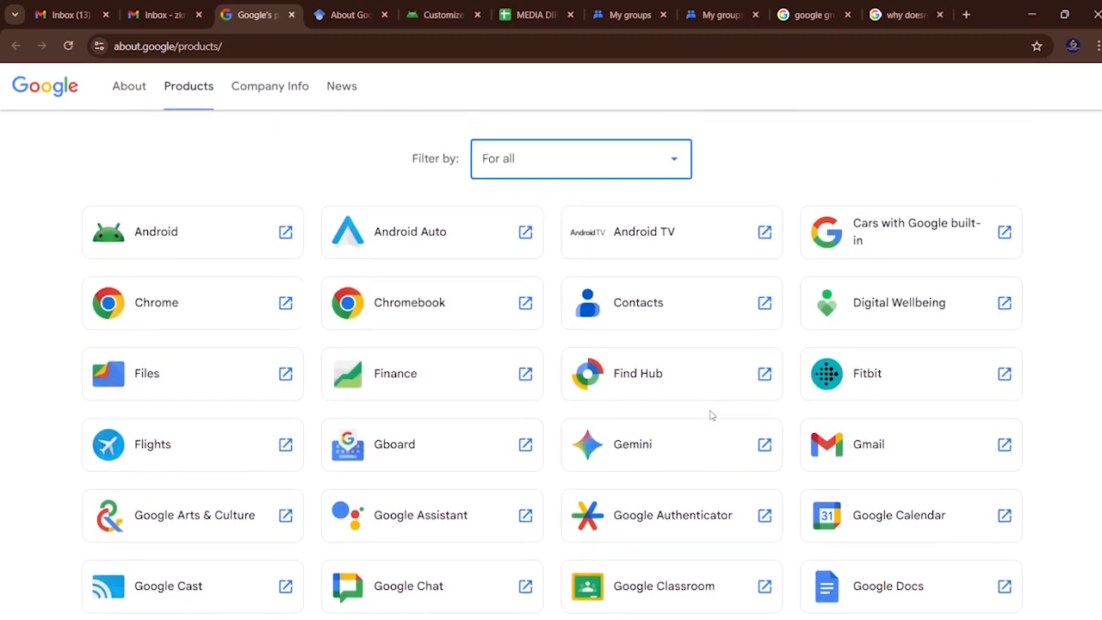
scroll(711, 415, "down", 10)
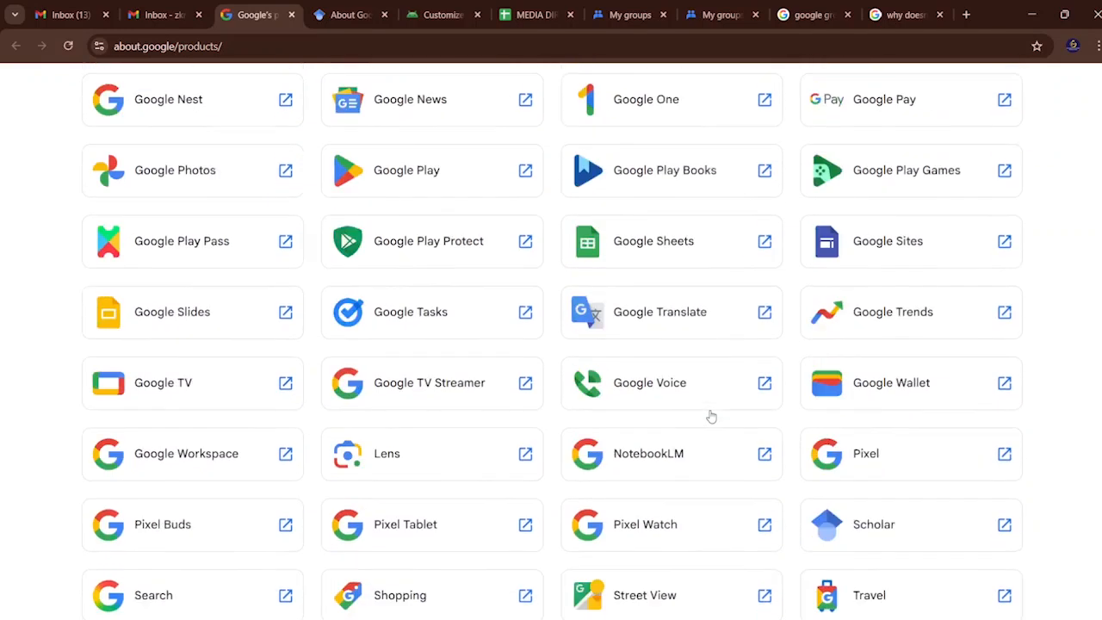
scroll(710, 416, "down", 3)
scroll(710, 416, "up", 3)
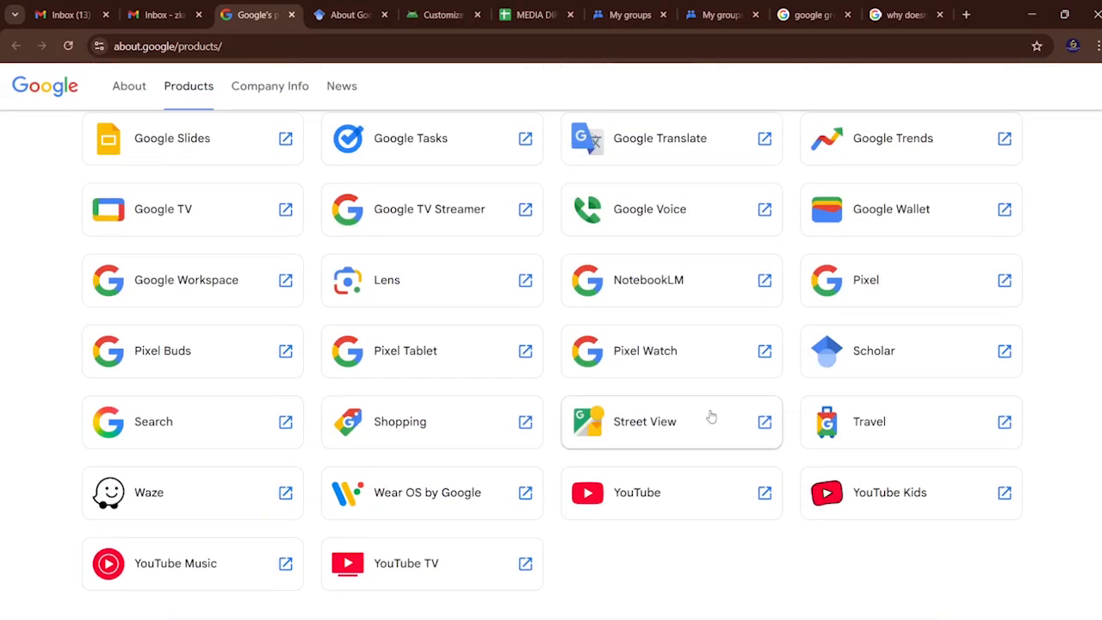
scroll(711, 417, "up", 8)
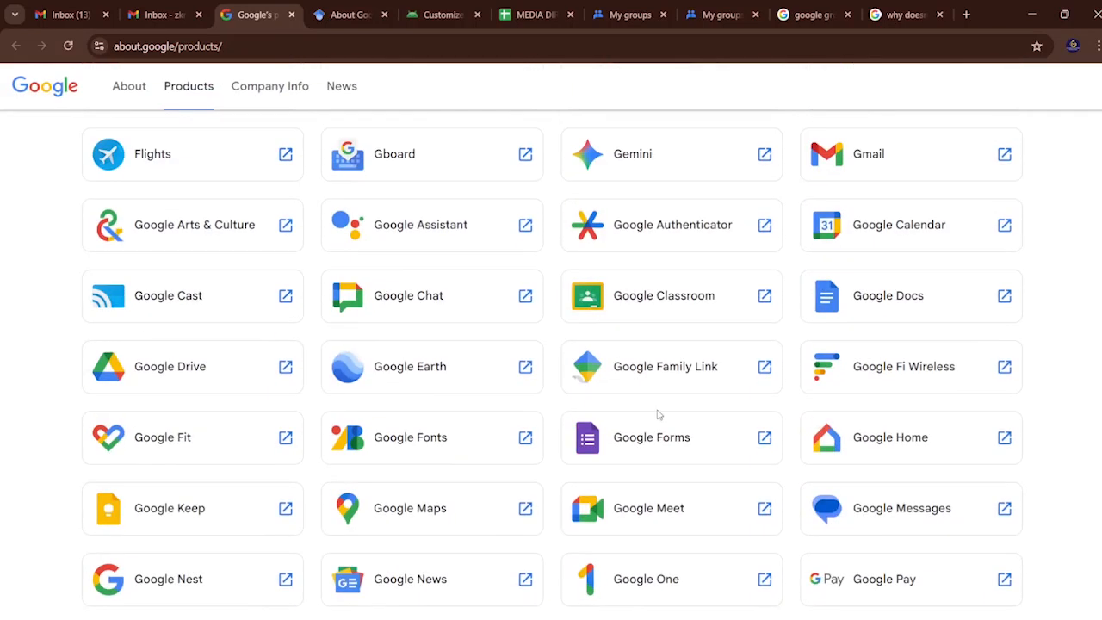
Open Google Groups through a web search for "google groups" in a new tab and start creating a group.
left_click(966, 15)
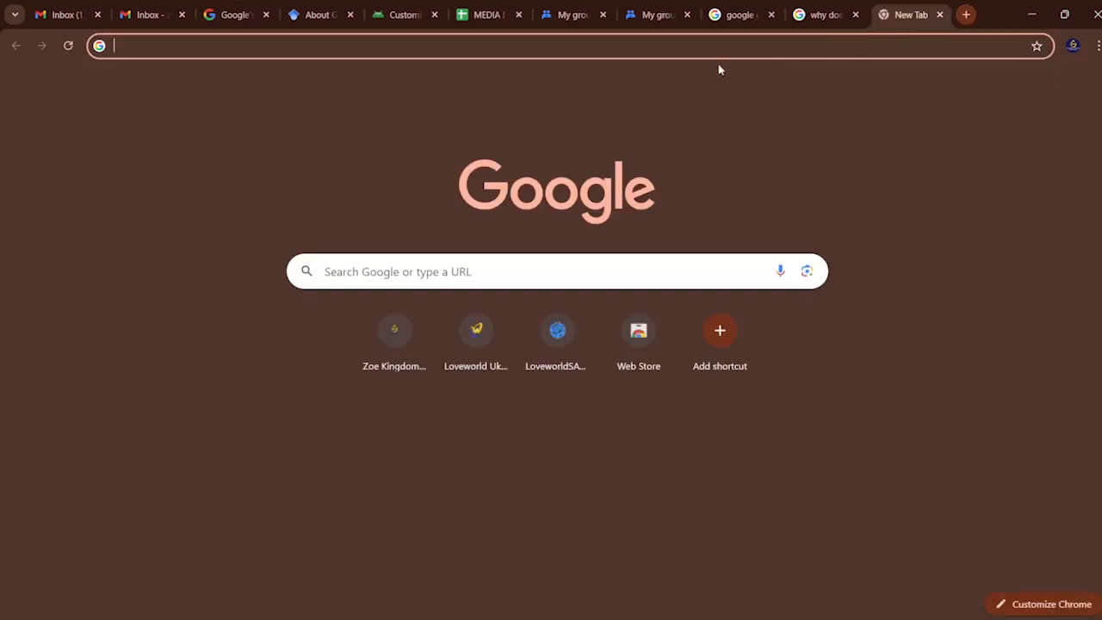
left_click(672, 49)
type("g")
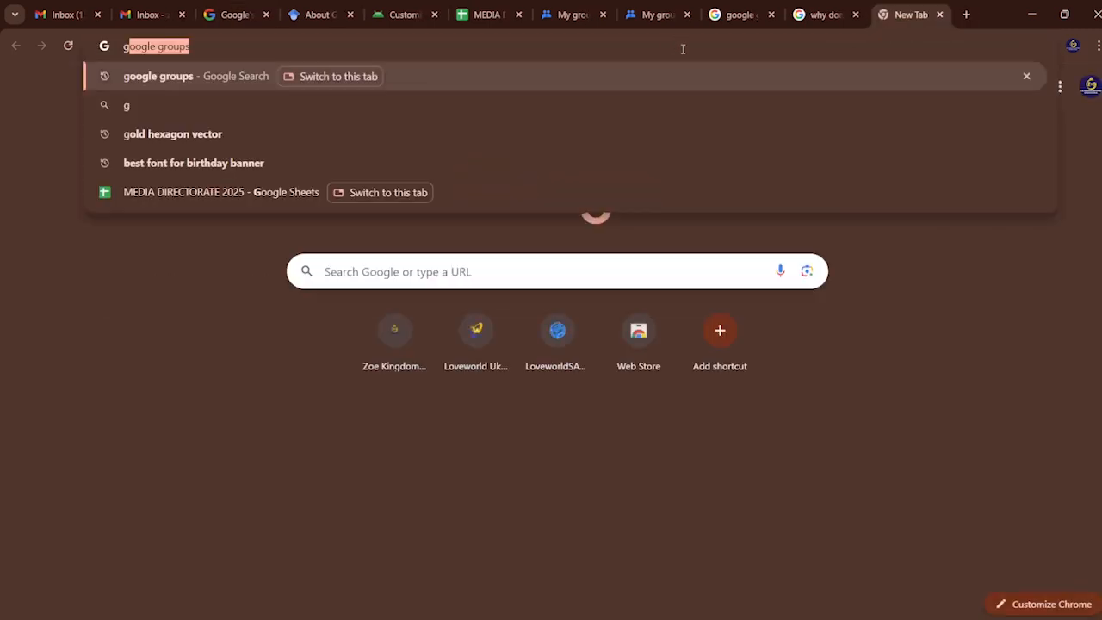
type("oogle gr")
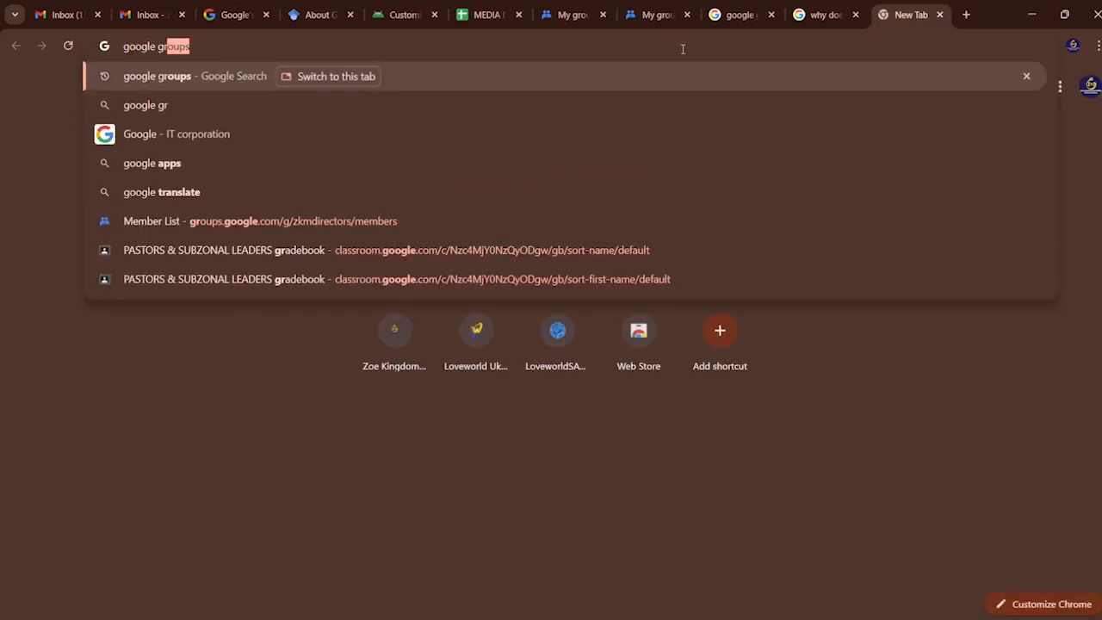
type("oups")
key("Return")
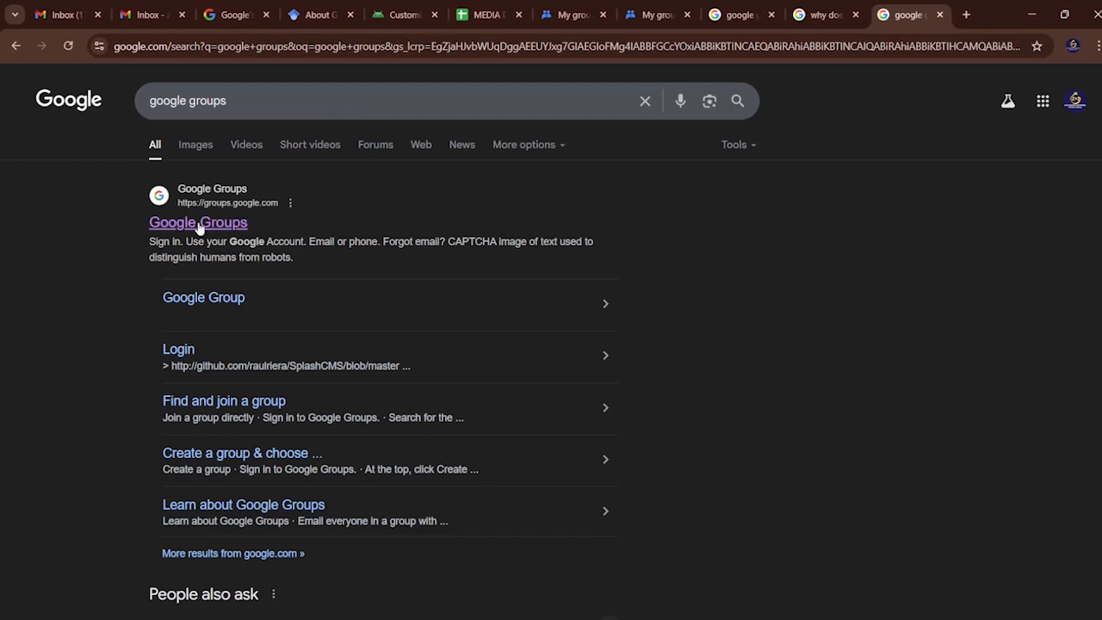
left_click(199, 224)
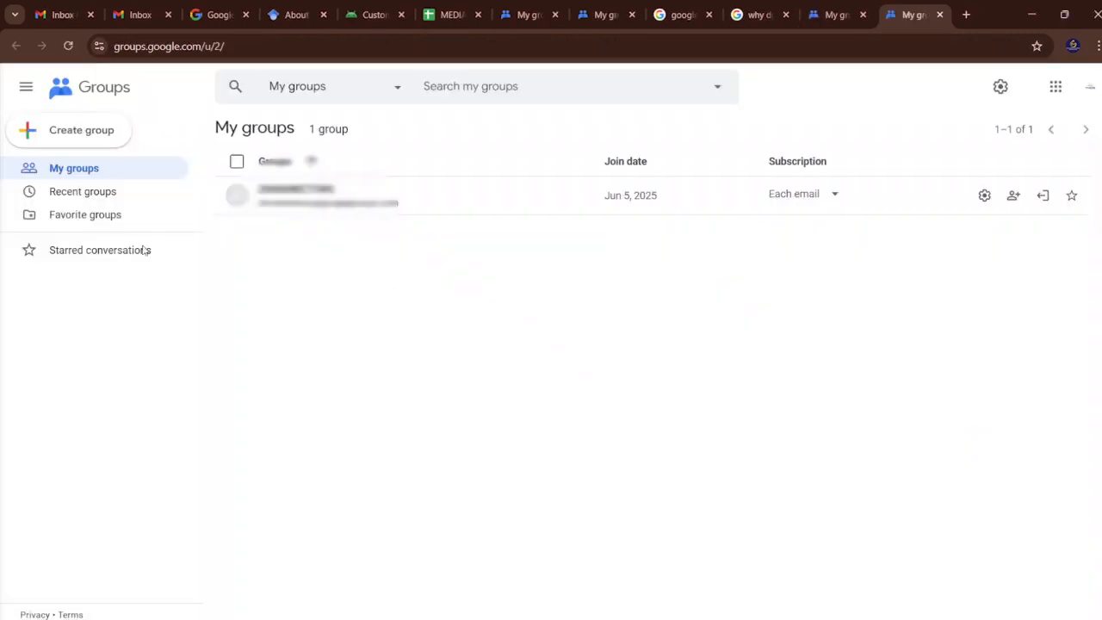
left_click(103, 138)
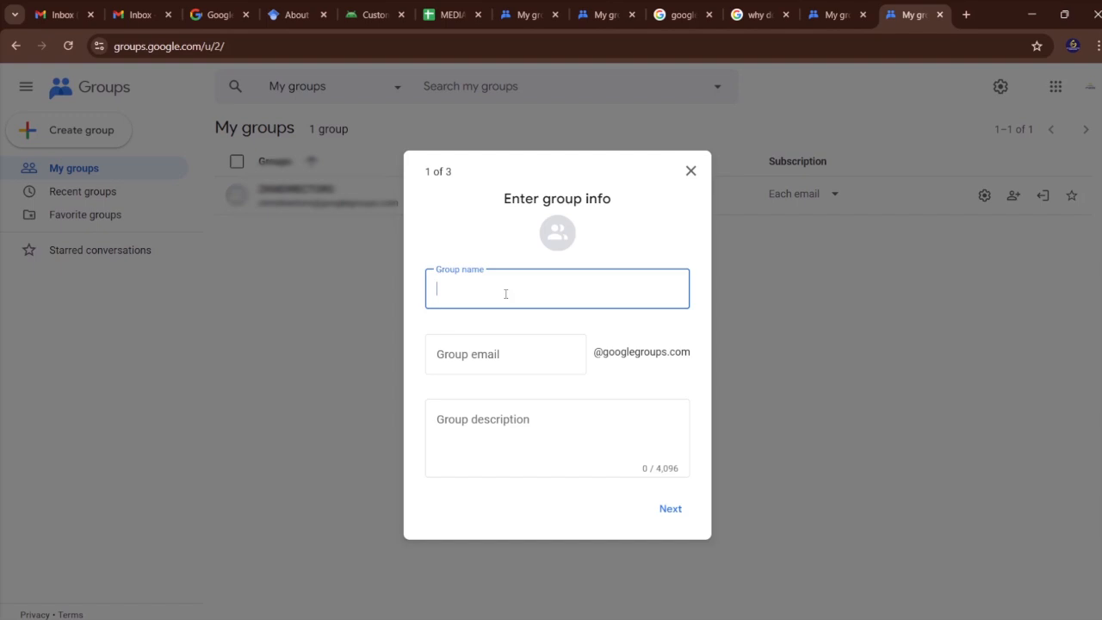
type("ZKM")
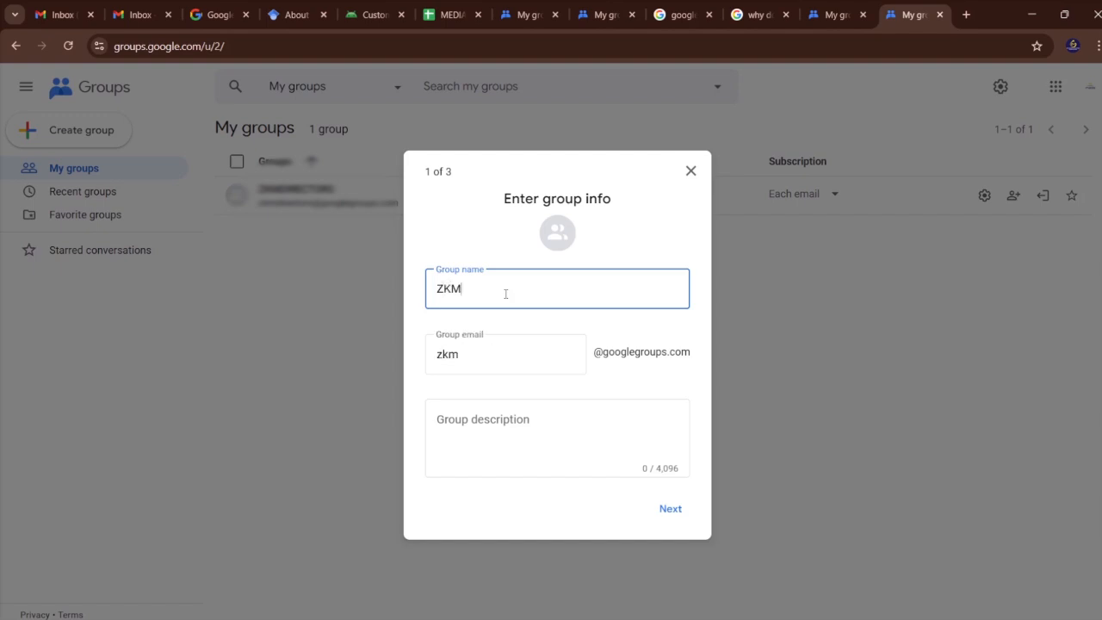
type(" MEDIA DIREC")
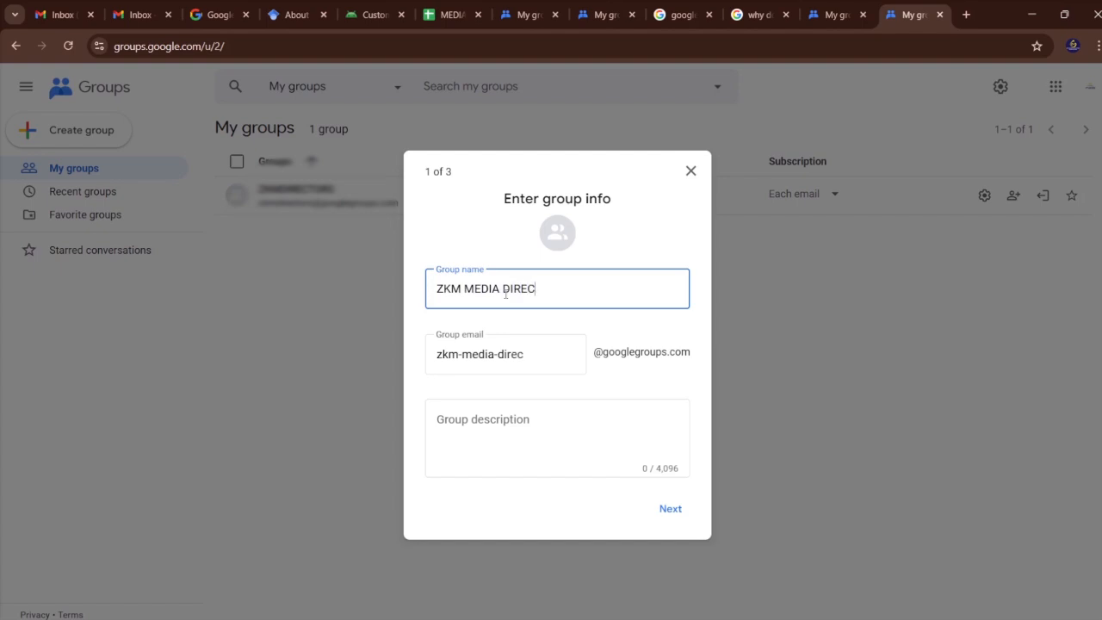
type("TORATE")
key("BackSpace")
key("BackSpace")
key("BackSpace")
key("BackSpace")
key("BackSpace")
key("BackSpace")
key("BackSpace")
key("BackSpace")
key("BackSpace")
key("BackSpace")
key("BackSpace")
key("BackSpace")
key("BackSpace")
key("BackSpace")
key("BackSpace")
key("BackSpace")
key("BackSpace")
key("BackSpace")
key("BackSpace")
key("BackSpace")
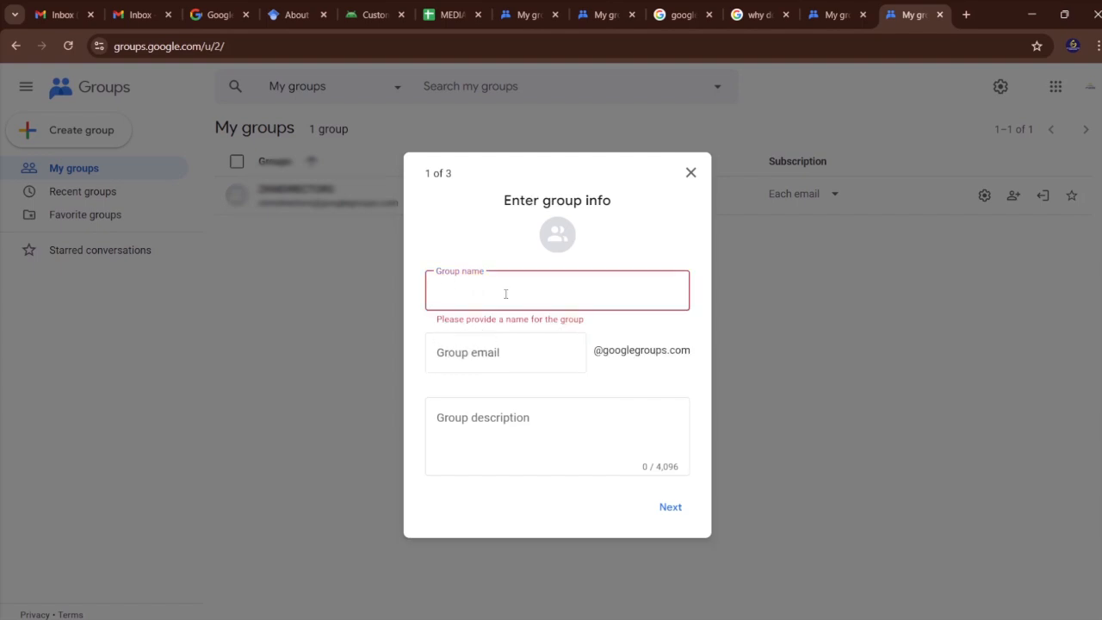
type("HODS MEDIA")
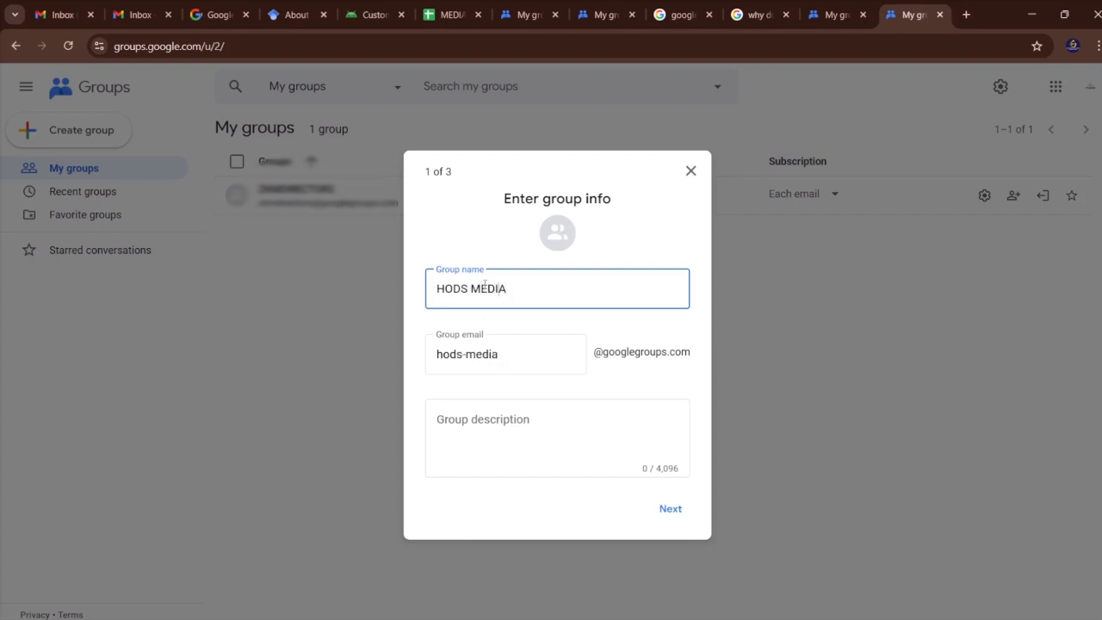
Enter HODS ZKMMEDIA as the name of the new group.
type("ZKM")
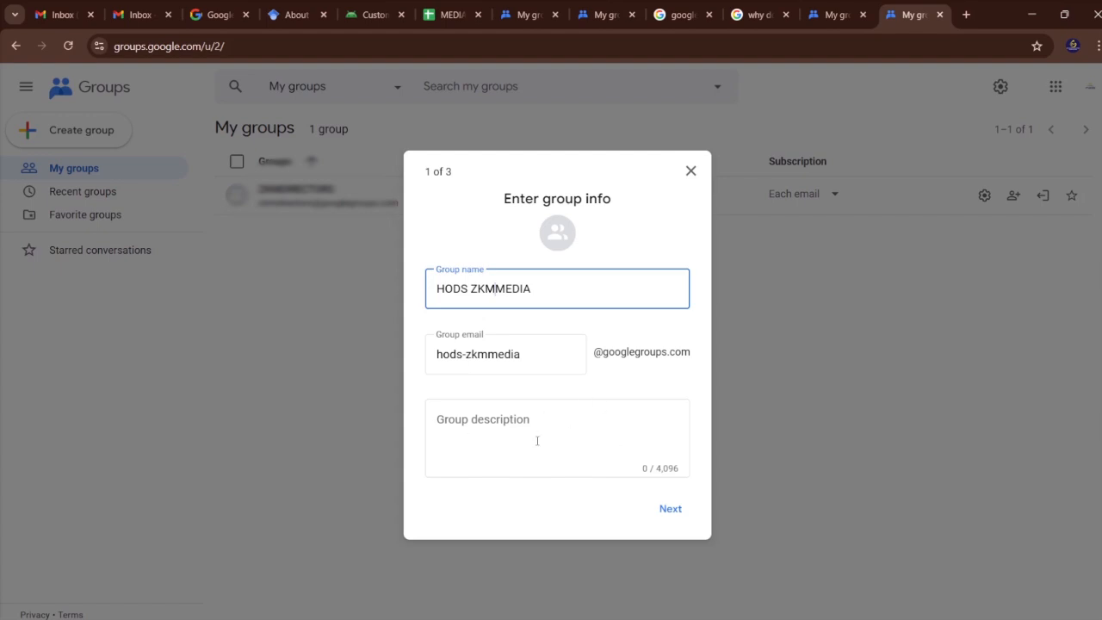
Enter the group description "These are heads of department at the media directorate" and continue to the privacy settings.
left_click(490, 425)
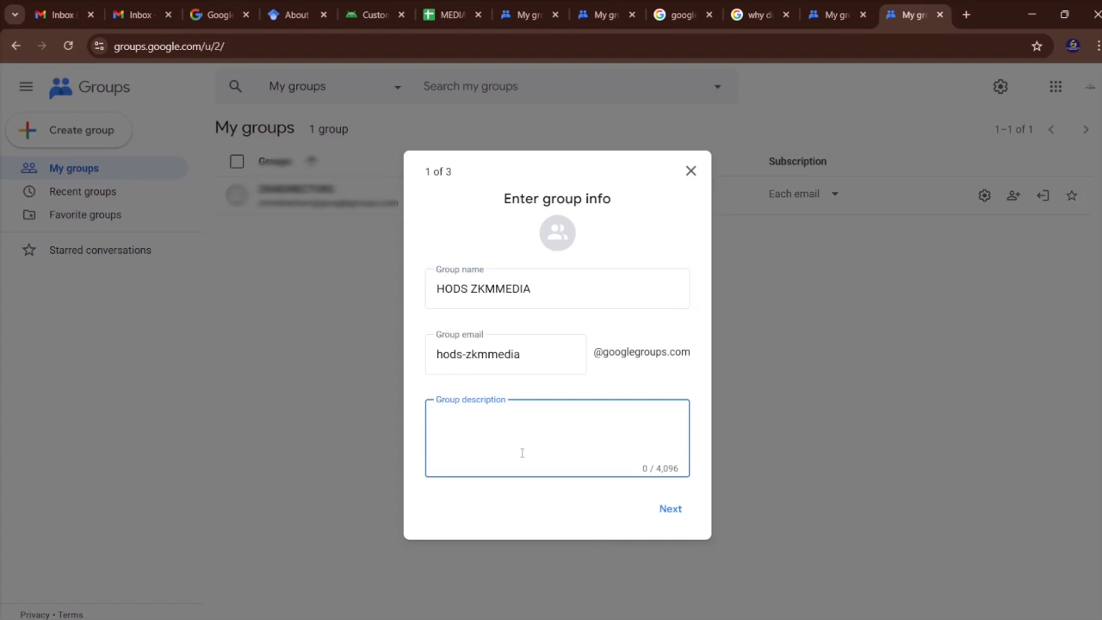
type("These are heads of depart")
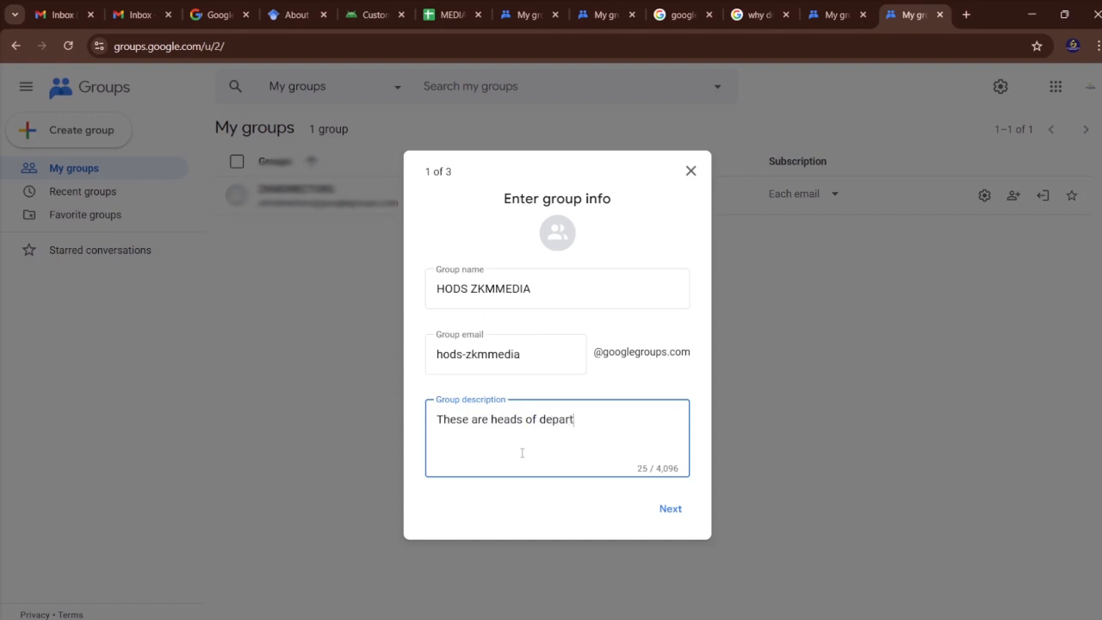
type("me")
type("m")
key("BackSpace")
type("the media directorate")
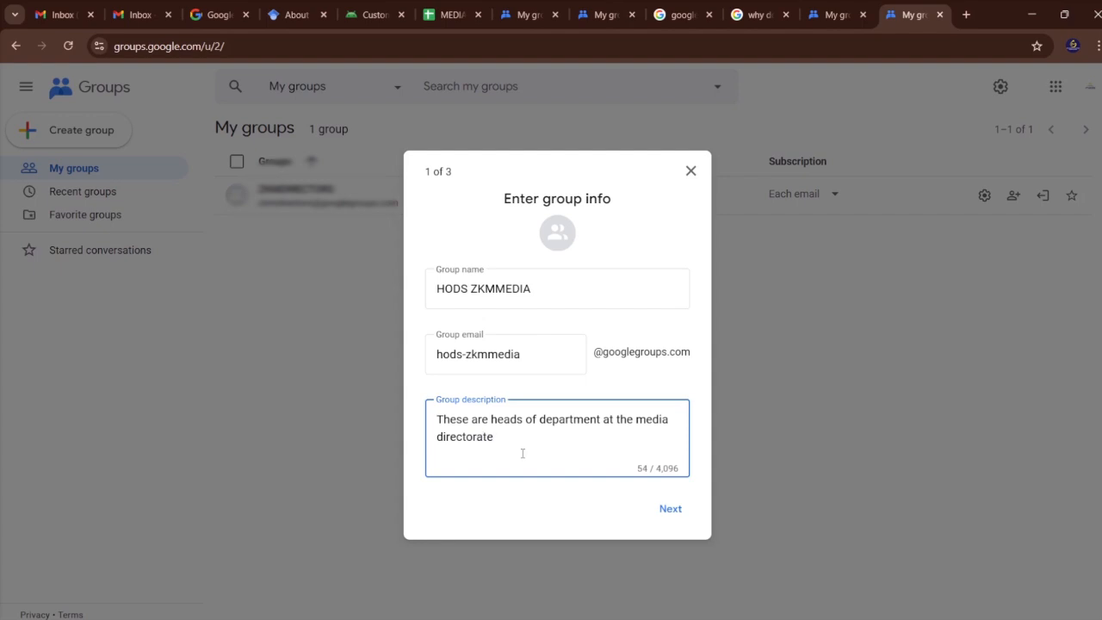
left_click(680, 510)
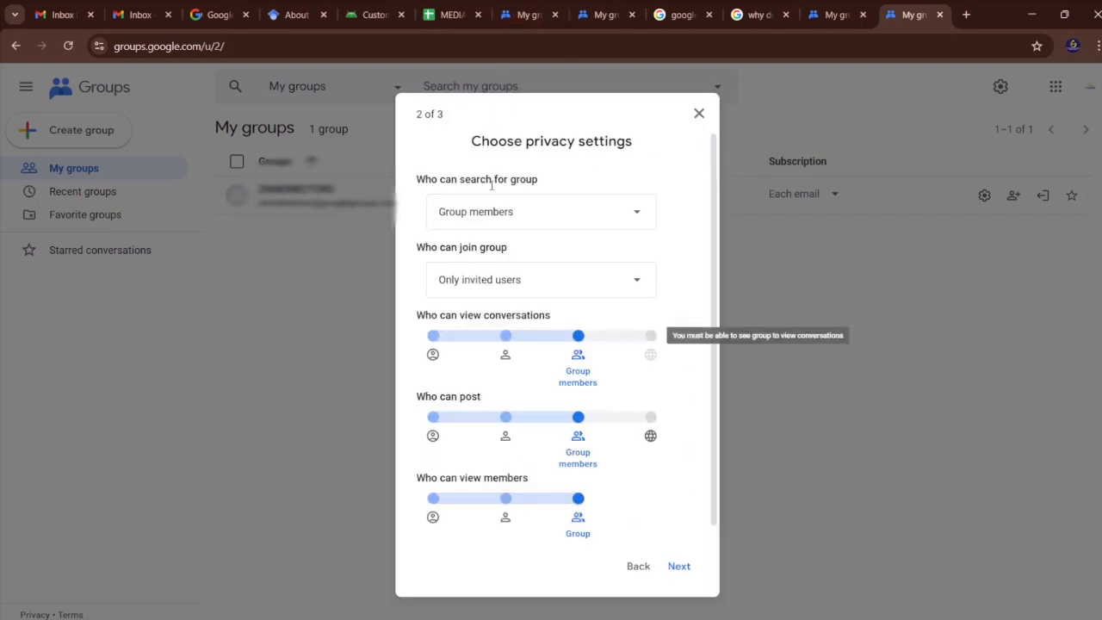
Keep group search limited to Group members and joining to Only invited users, review the remaining privacy settings, and continue to adding members.
left_click(638, 222)
left_click(615, 215)
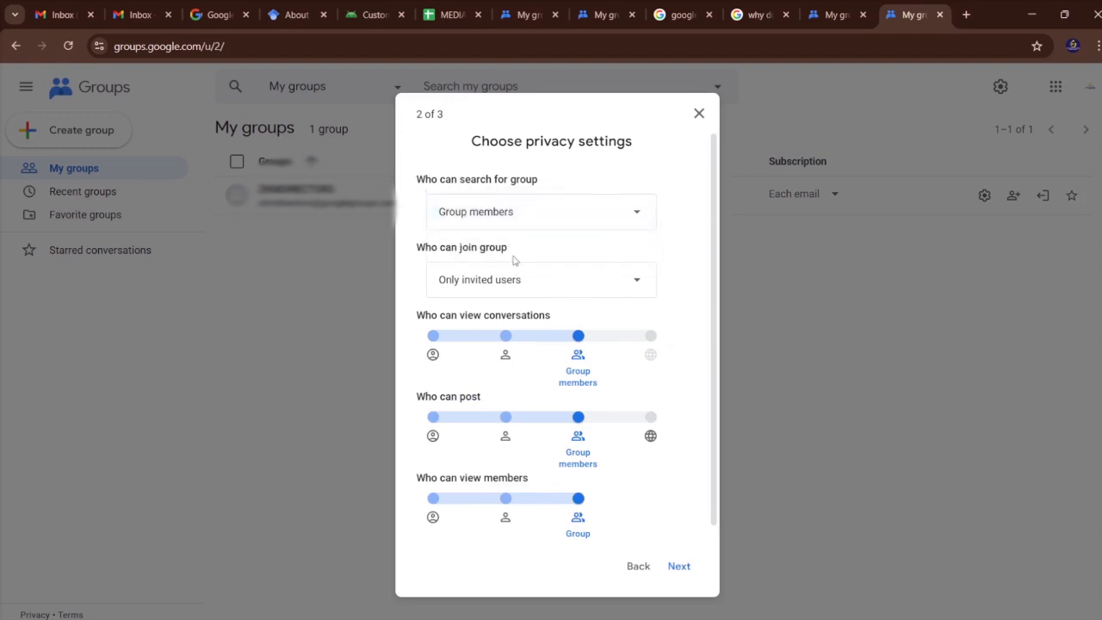
left_click(635, 284)
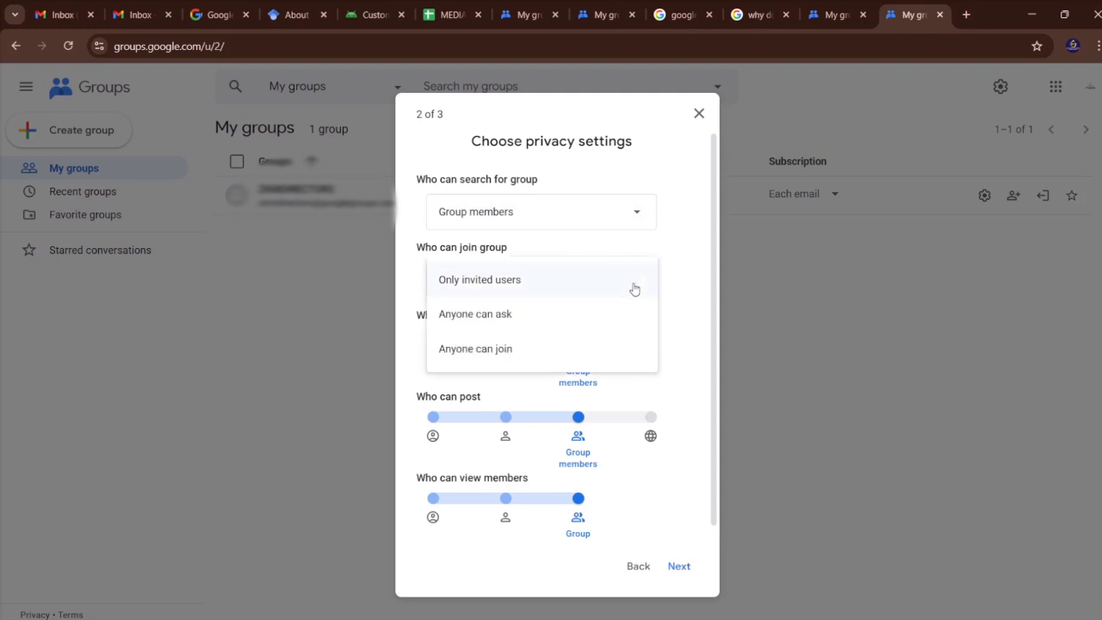
left_click(625, 278)
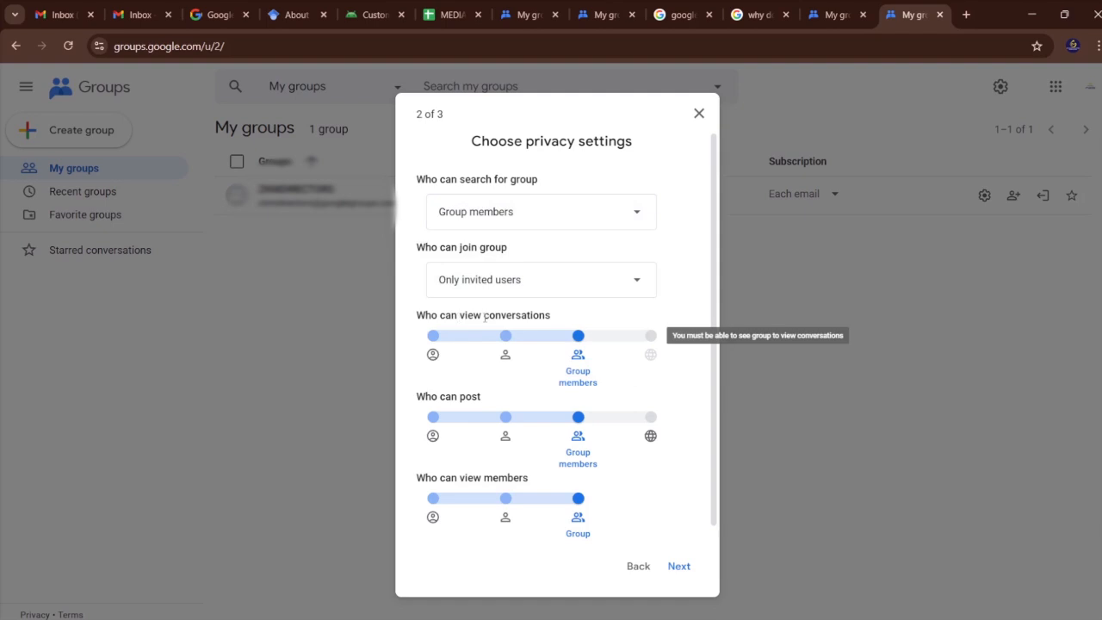
scroll(559, 336, "down", 1)
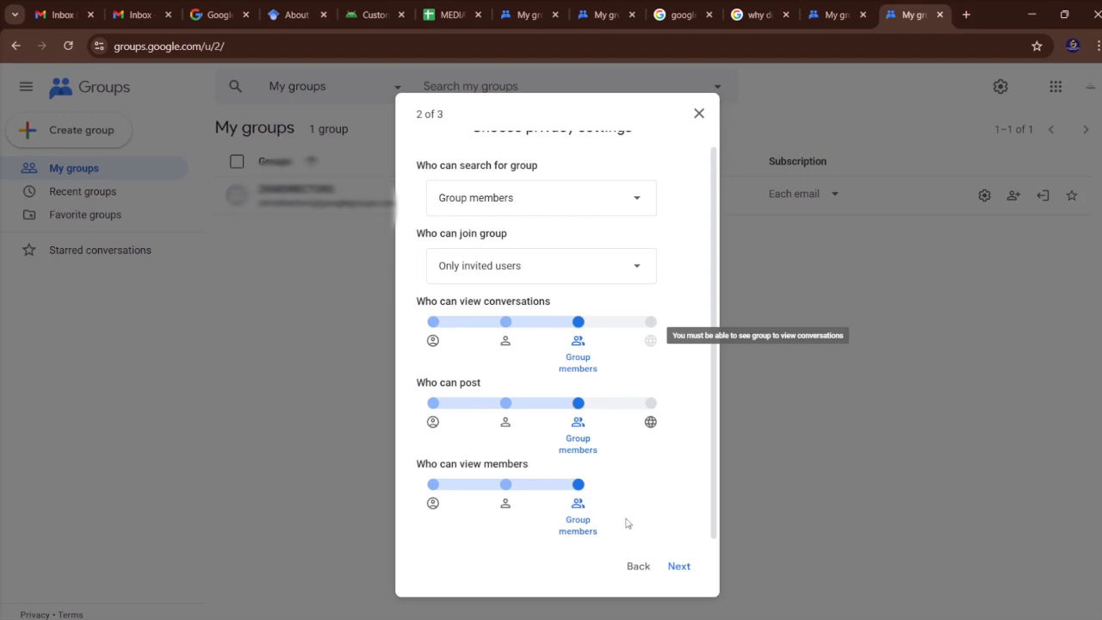
left_click(679, 566)
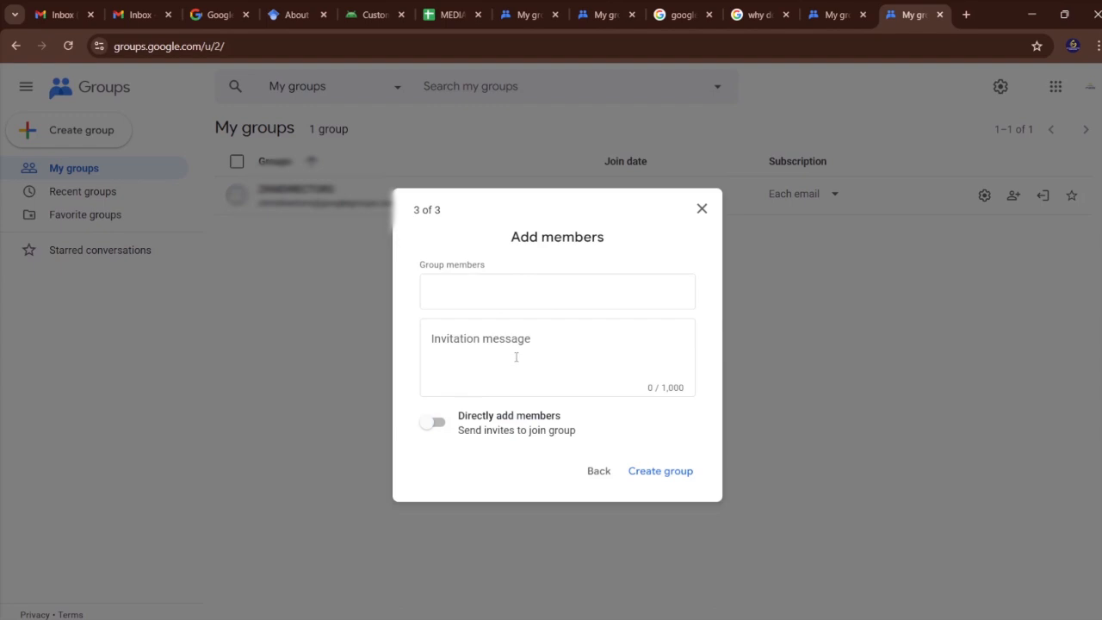
Turn on directly adding members to the group and keep the subscription at Each email.
left_click(531, 333)
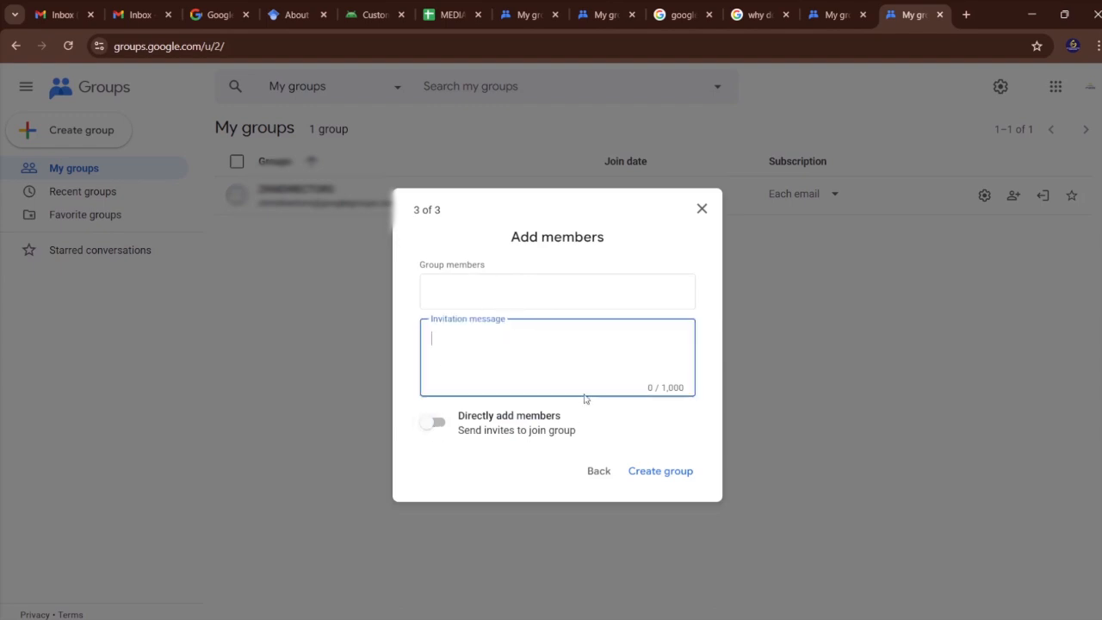
left_click(435, 421)
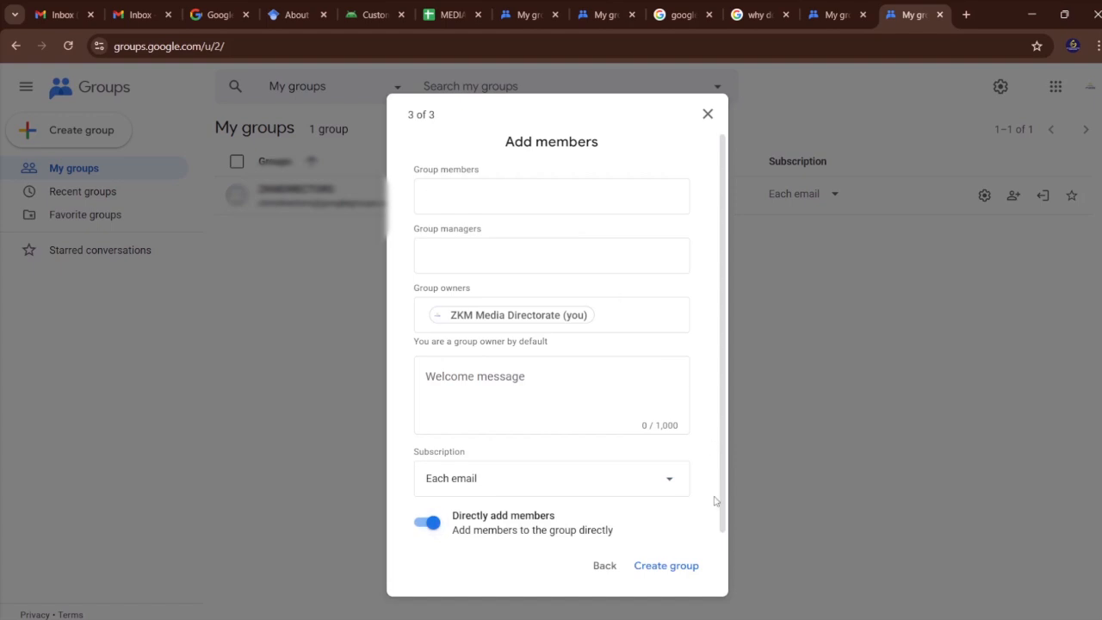
left_click(664, 490)
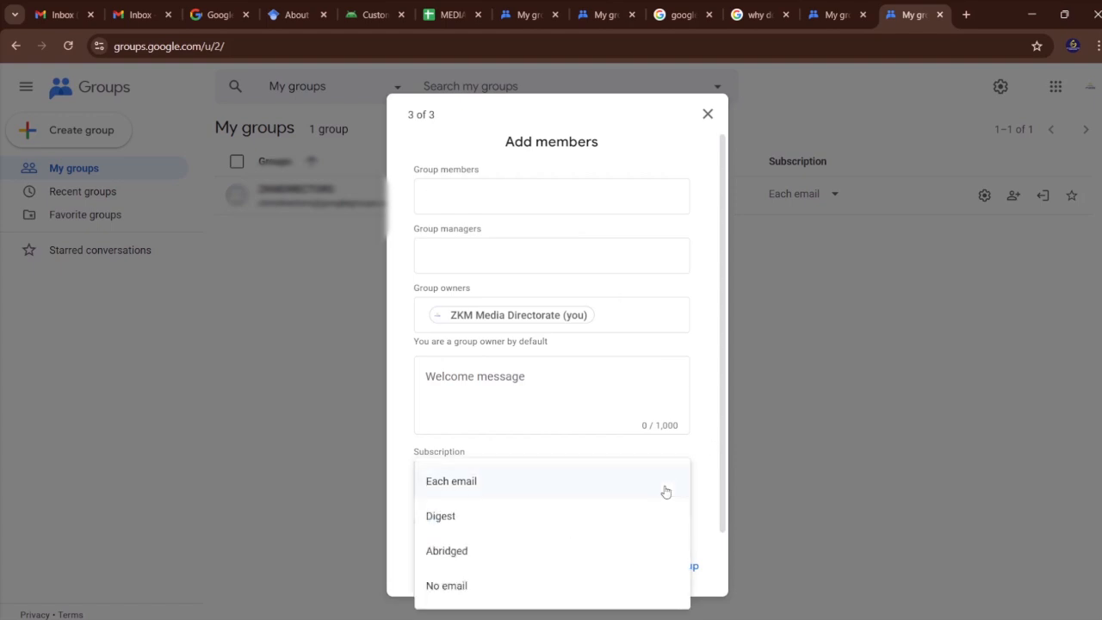
left_click(596, 481)
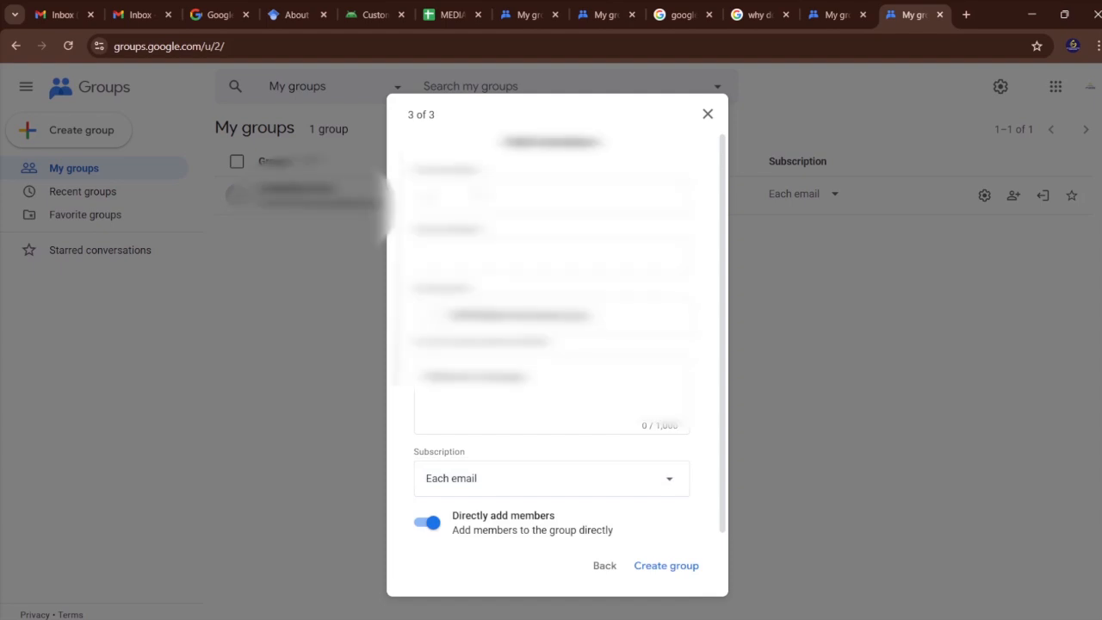
Add seven department heads as group members from the suggested contacts.
type("info")
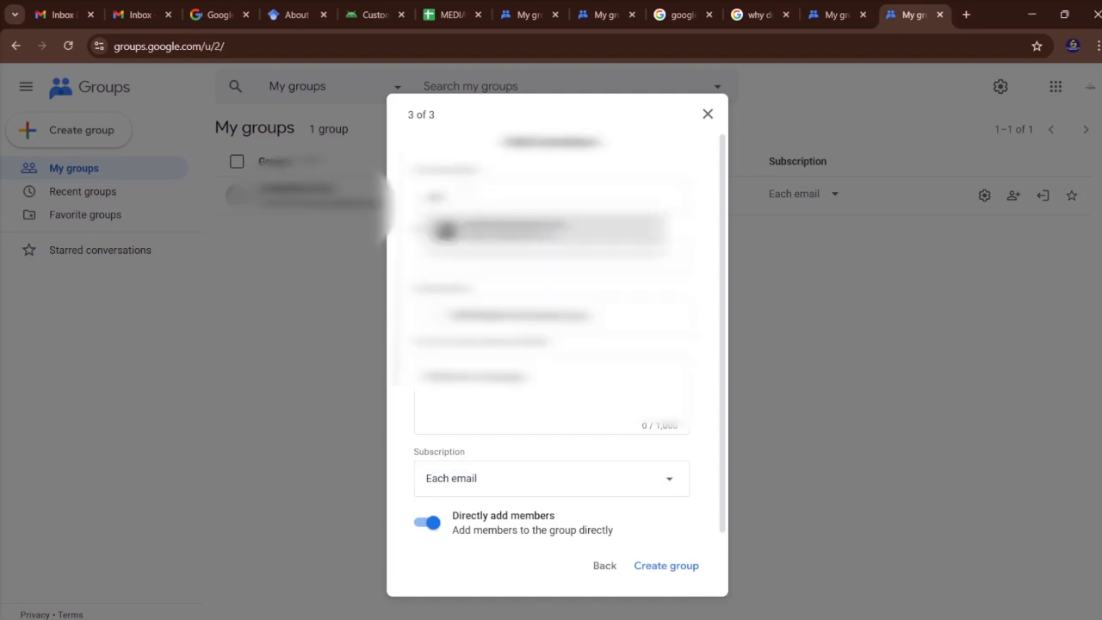
key("Return")
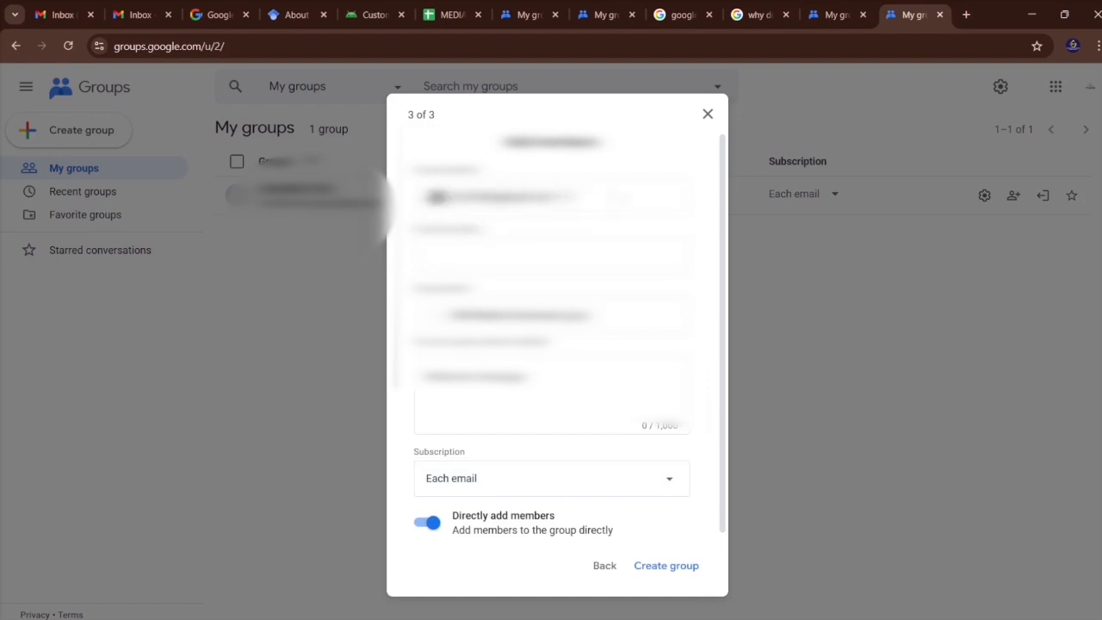
type("med")
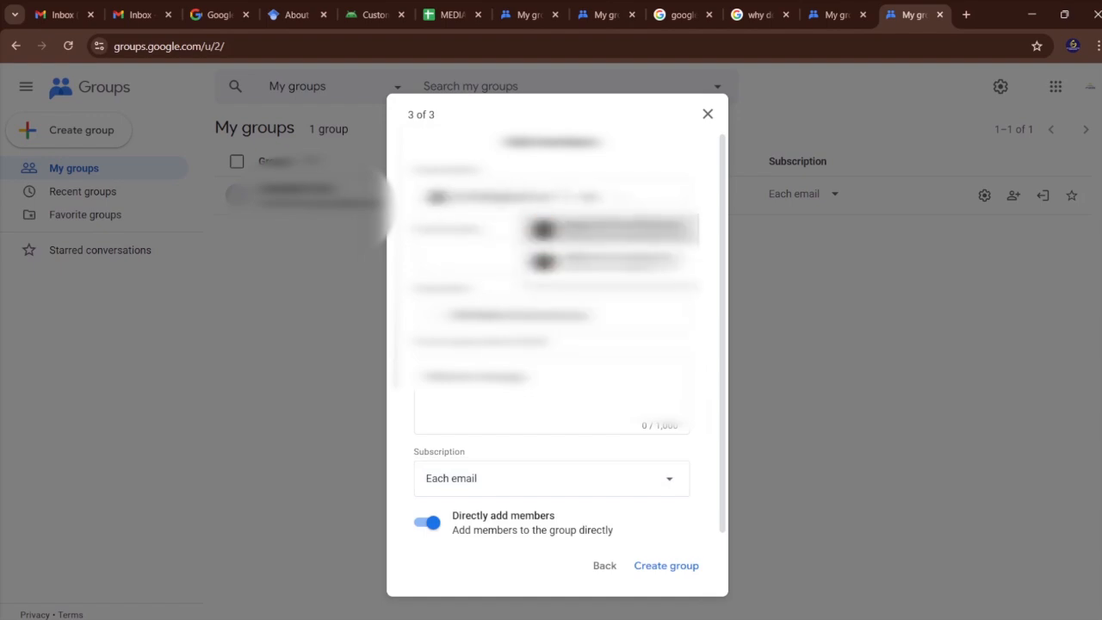
key("Return")
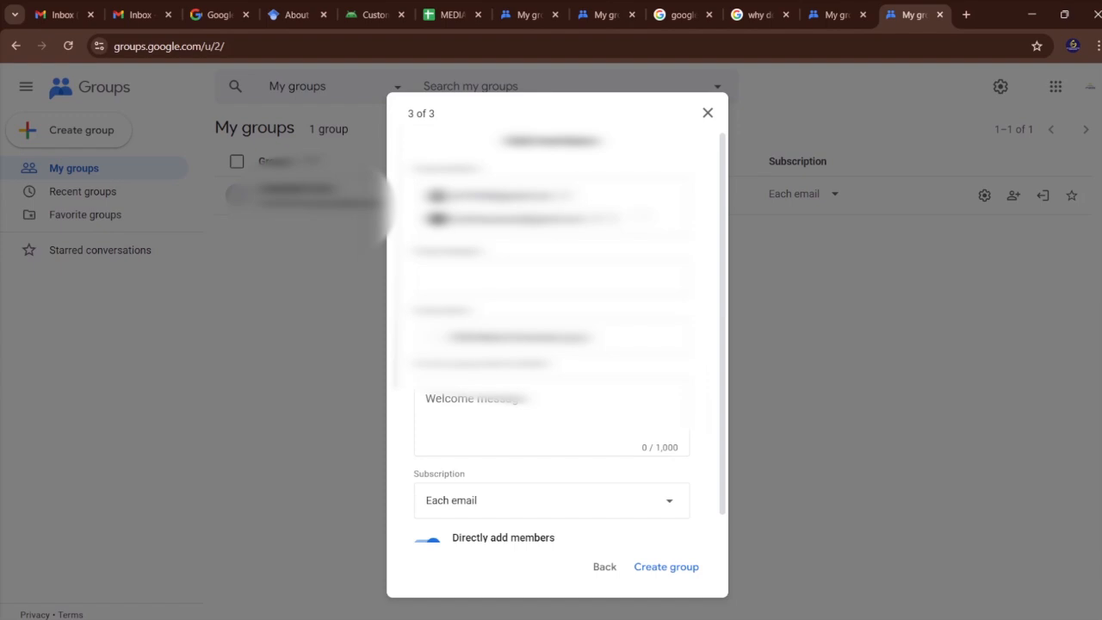
type("me")
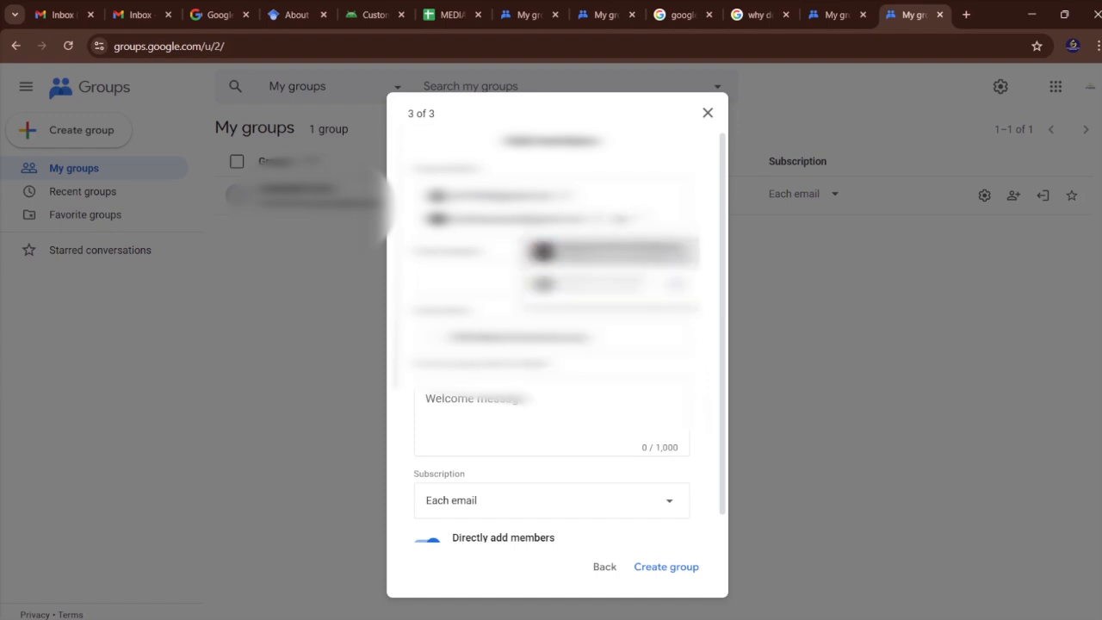
key("Return")
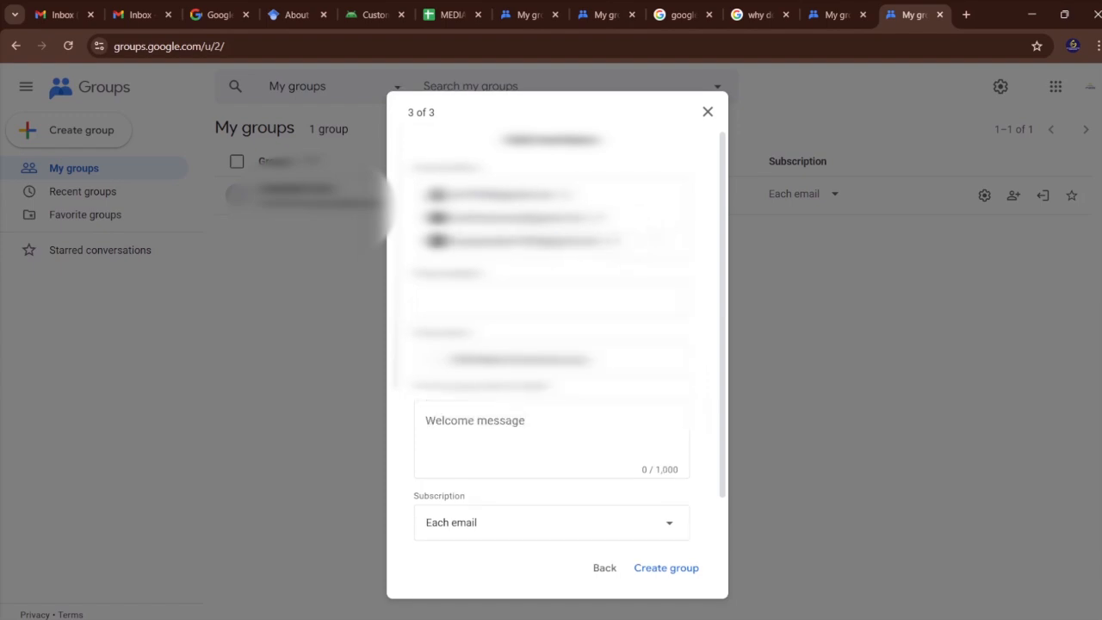
type("me")
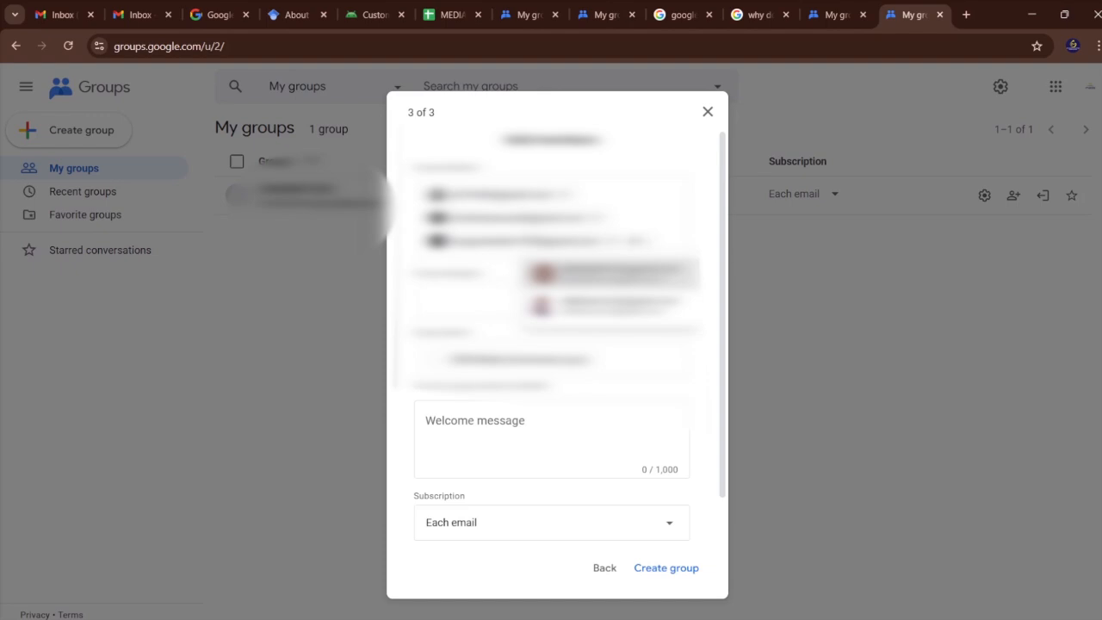
key("Return")
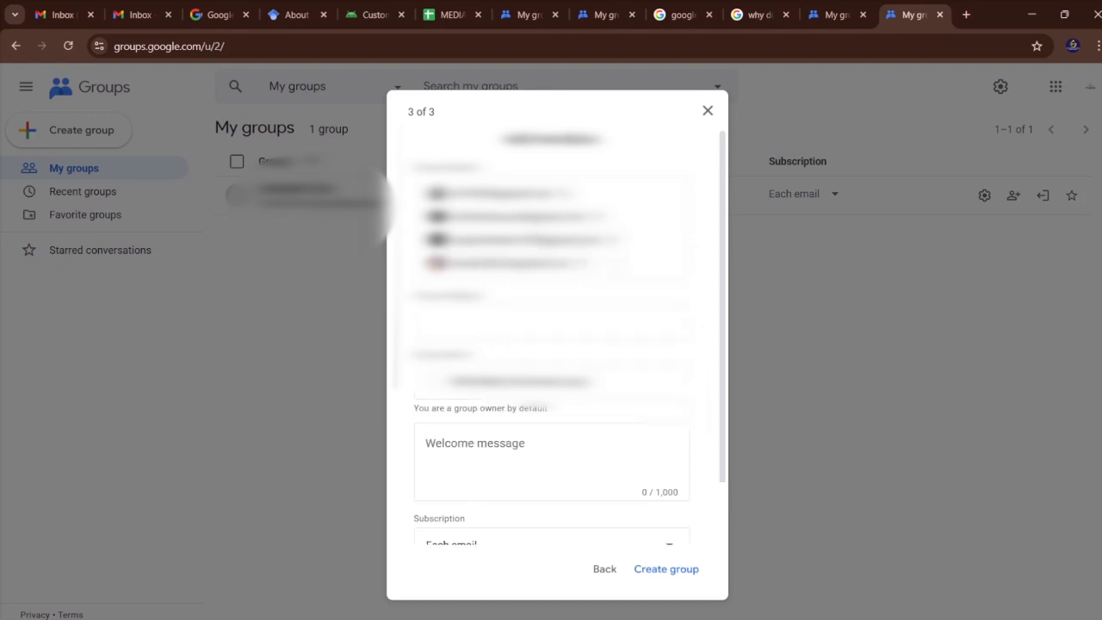
type("med")
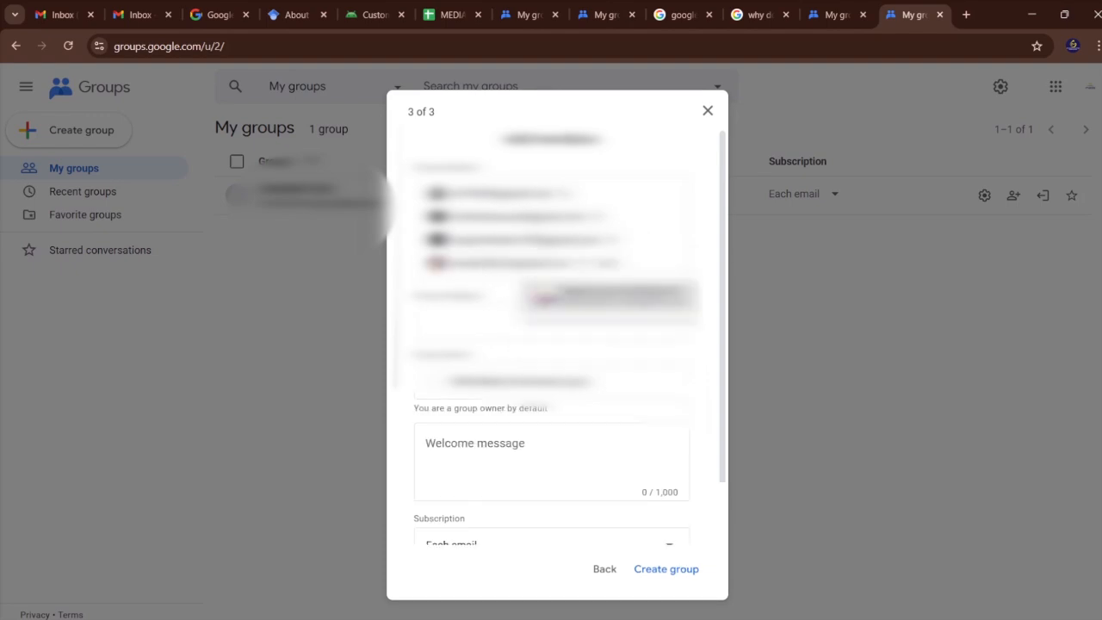
key("Return")
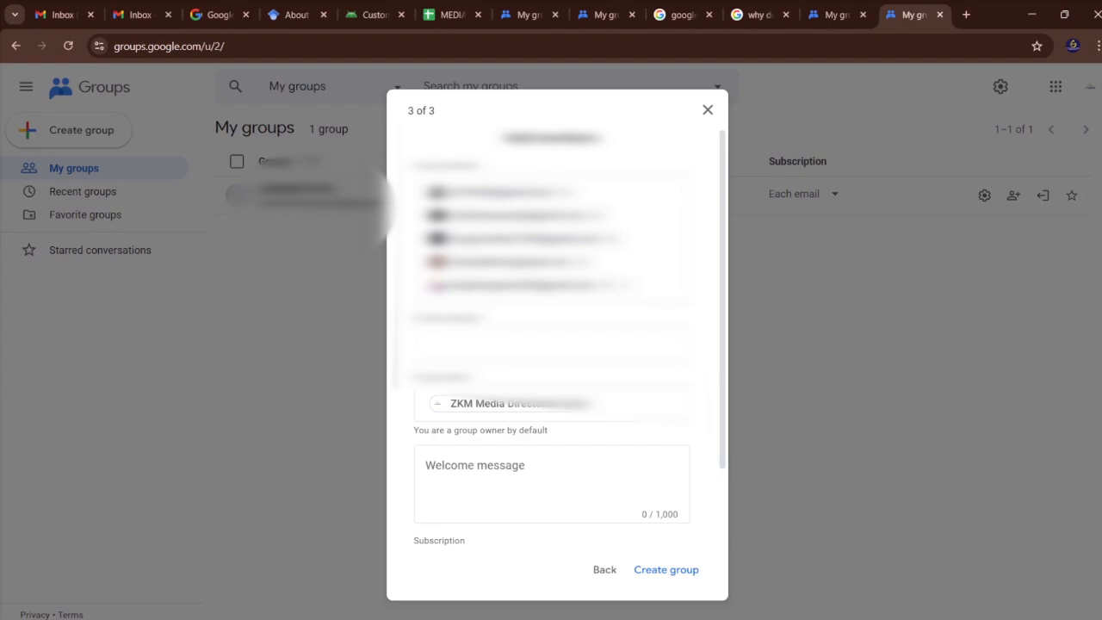
type("mu")
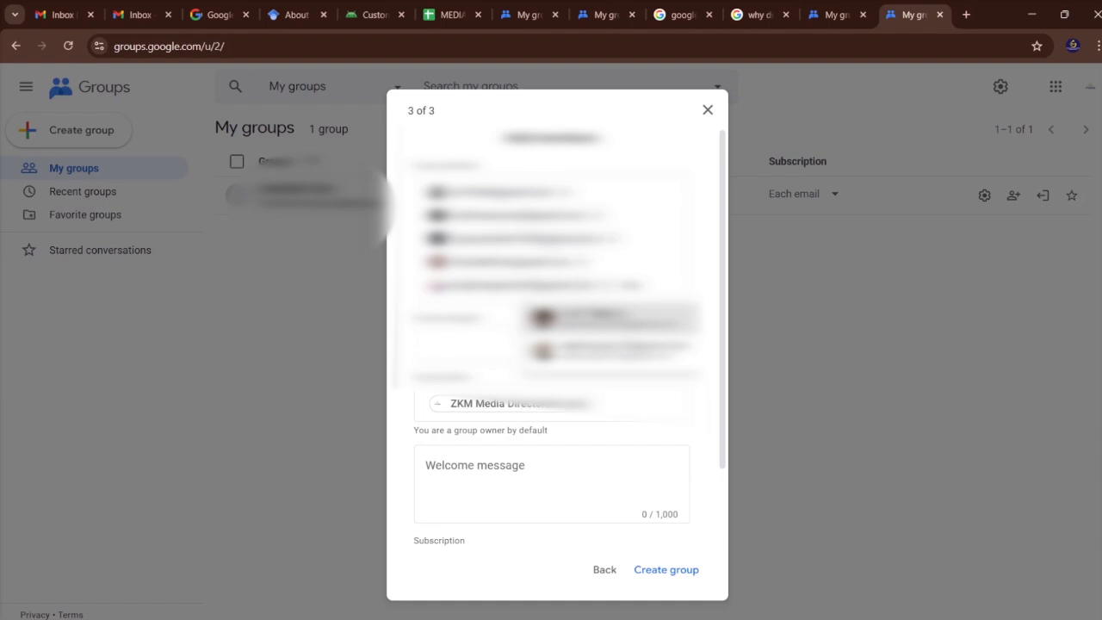
key("Return")
type("mu")
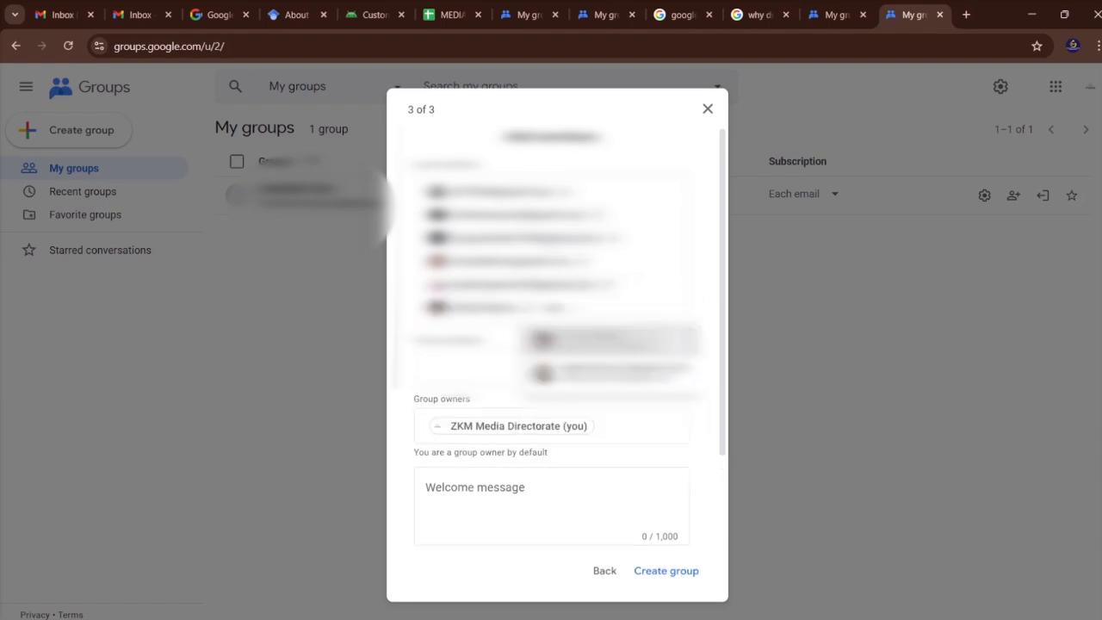
key("Return")
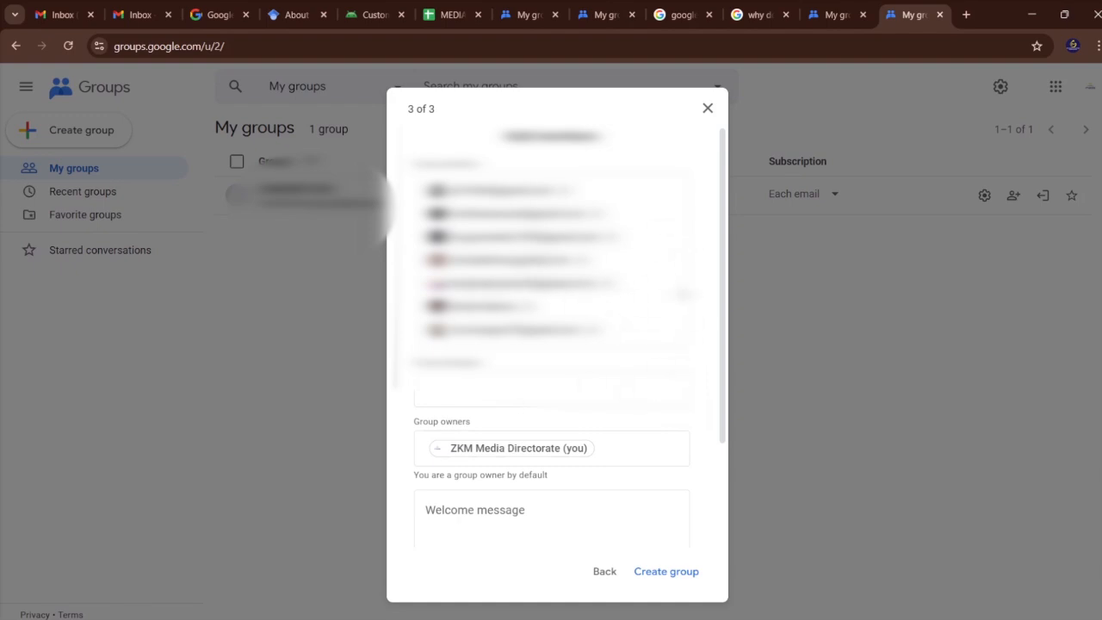
Write a welcome message beginning "Hello everyone, please find" and ending "directorate matters.", and review the filled-in member form.
scroll(550, 344, "down", 2)
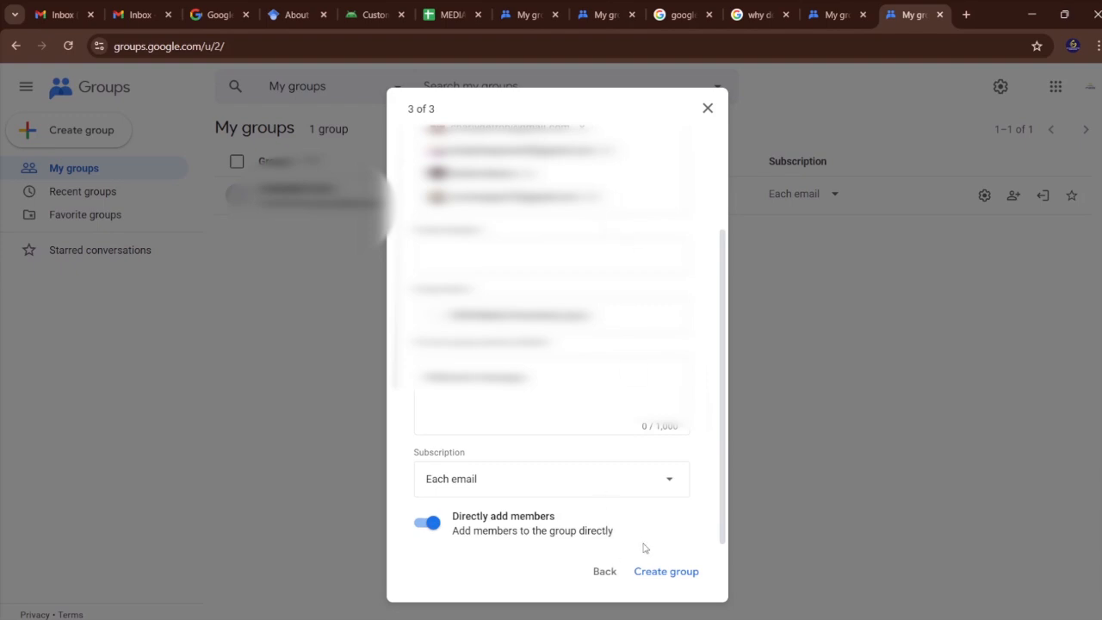
left_click(489, 390)
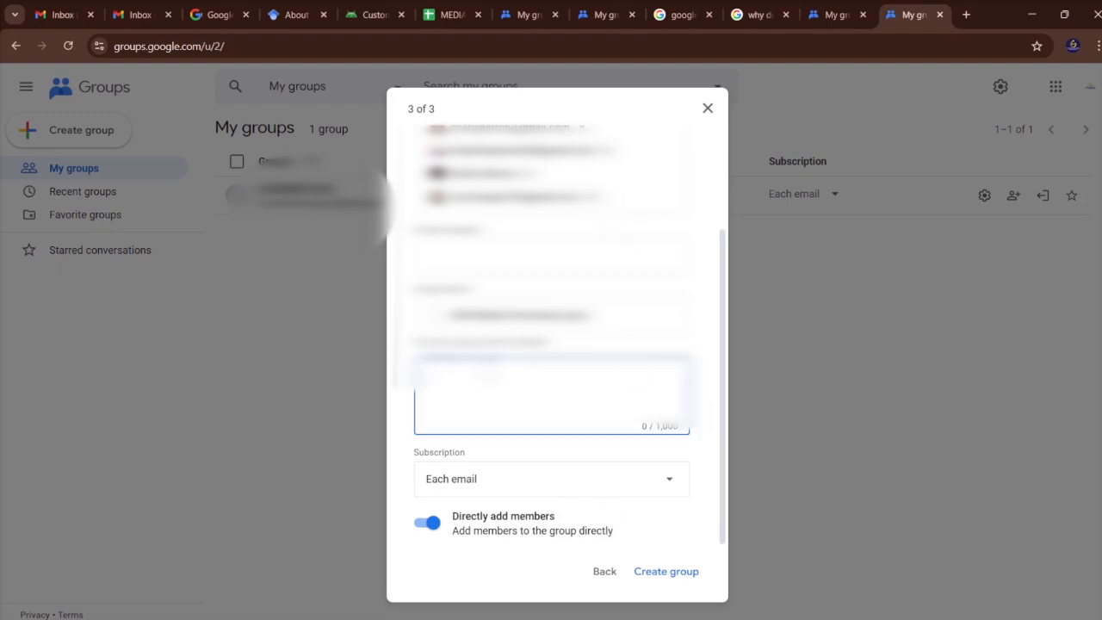
type("Welco everyone, welcom")
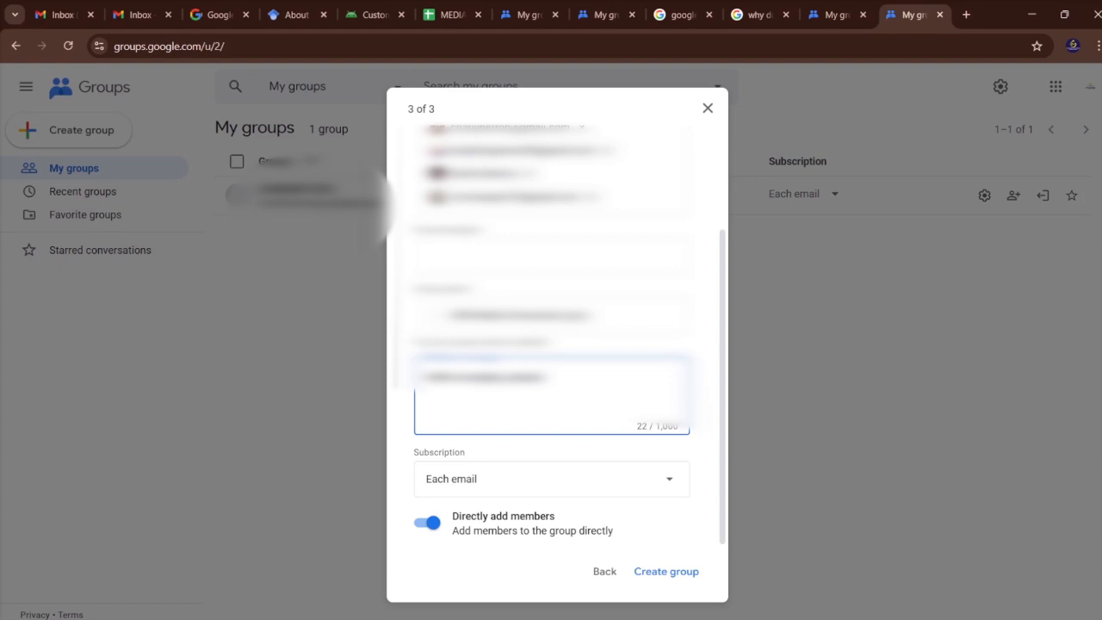
type("to the")
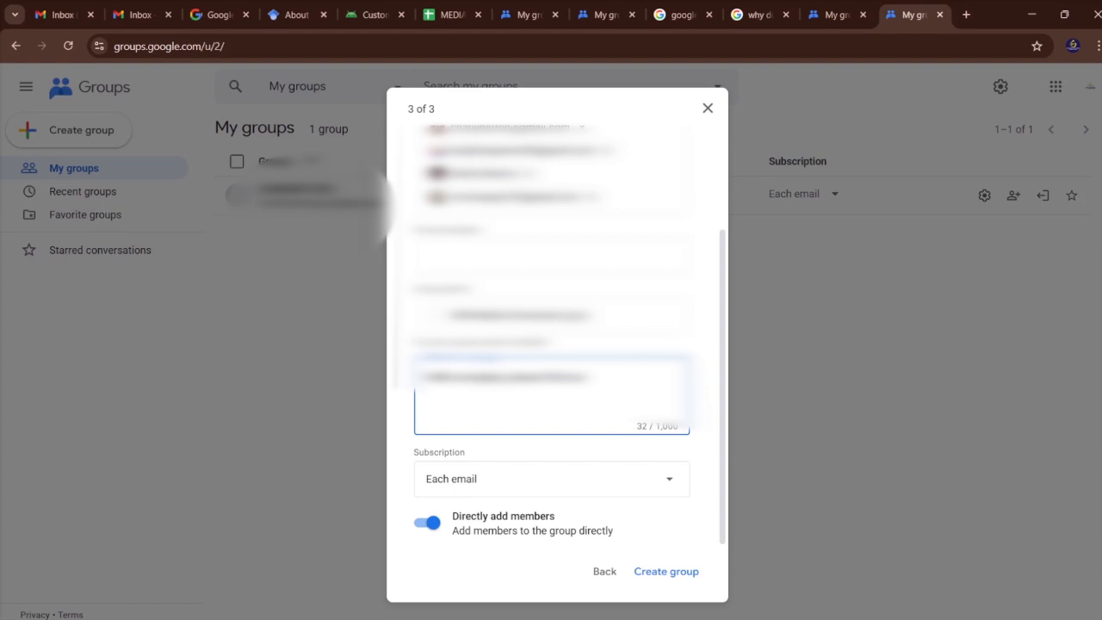
type("commuy for the d")
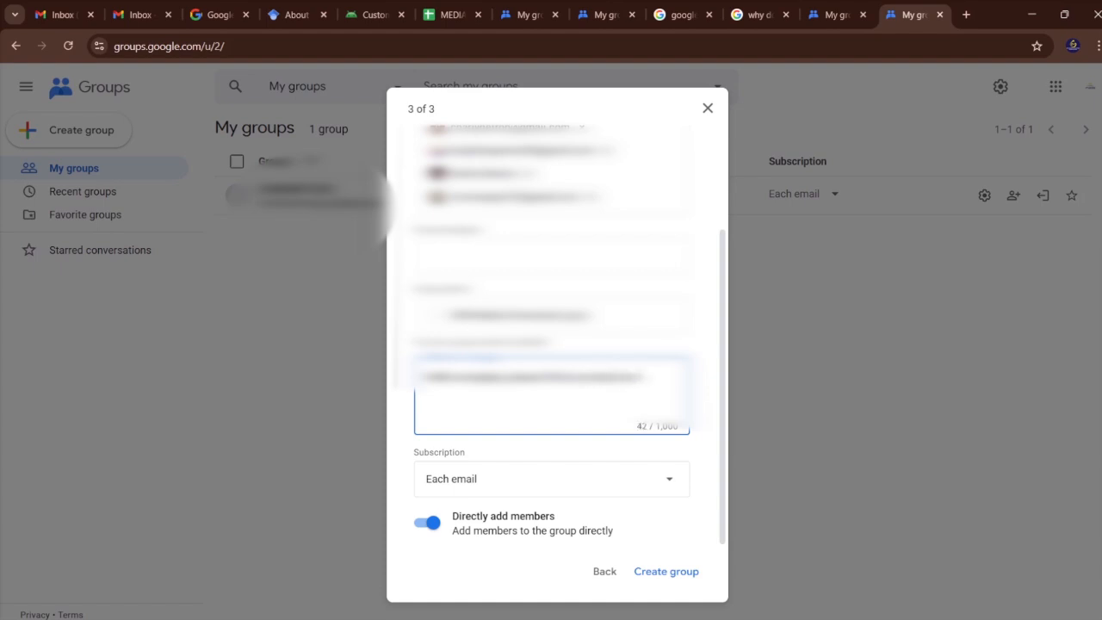
type("irectorate")
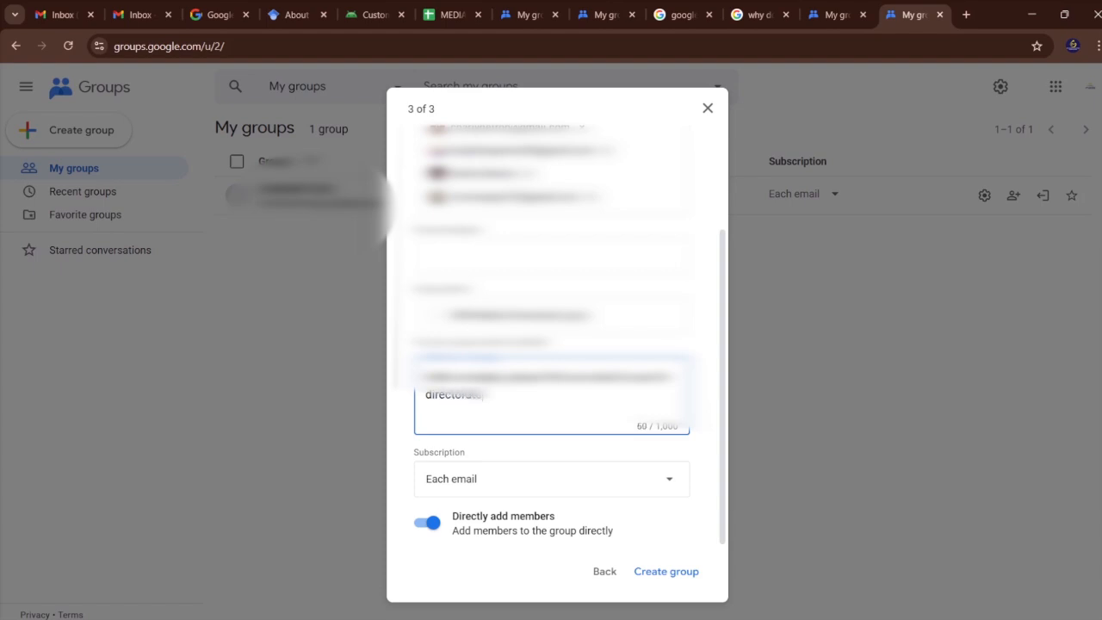
type(" members")
scroll(548, 415, "up", 2)
scroll(551, 344, "down", 2)
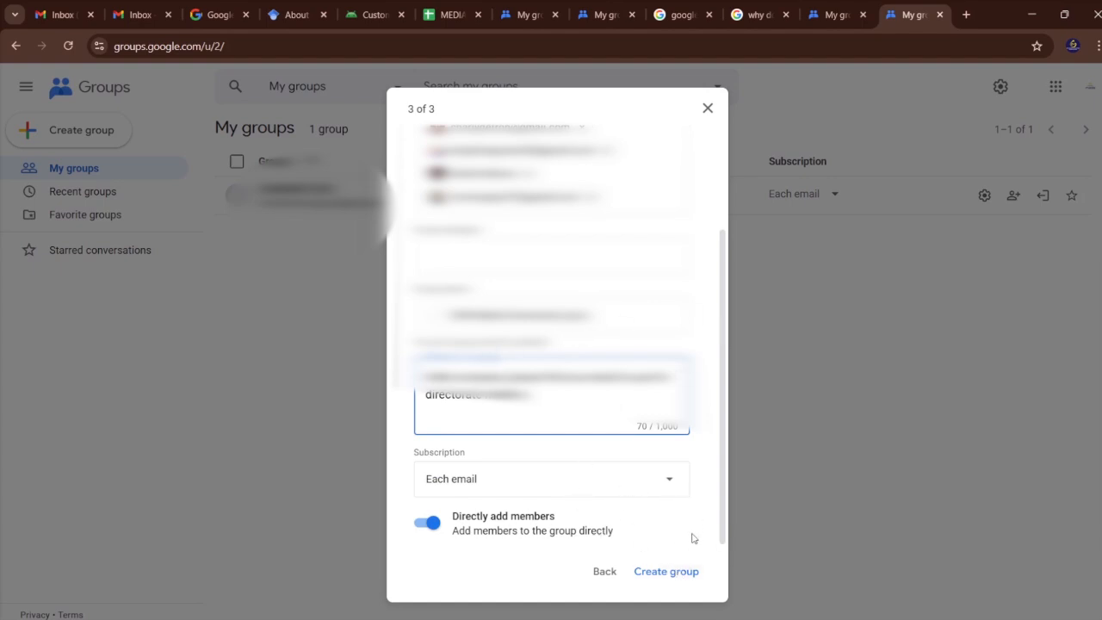
Switch direct adding of members off to view the invitation option, and turn it back on.
left_click(424, 525)
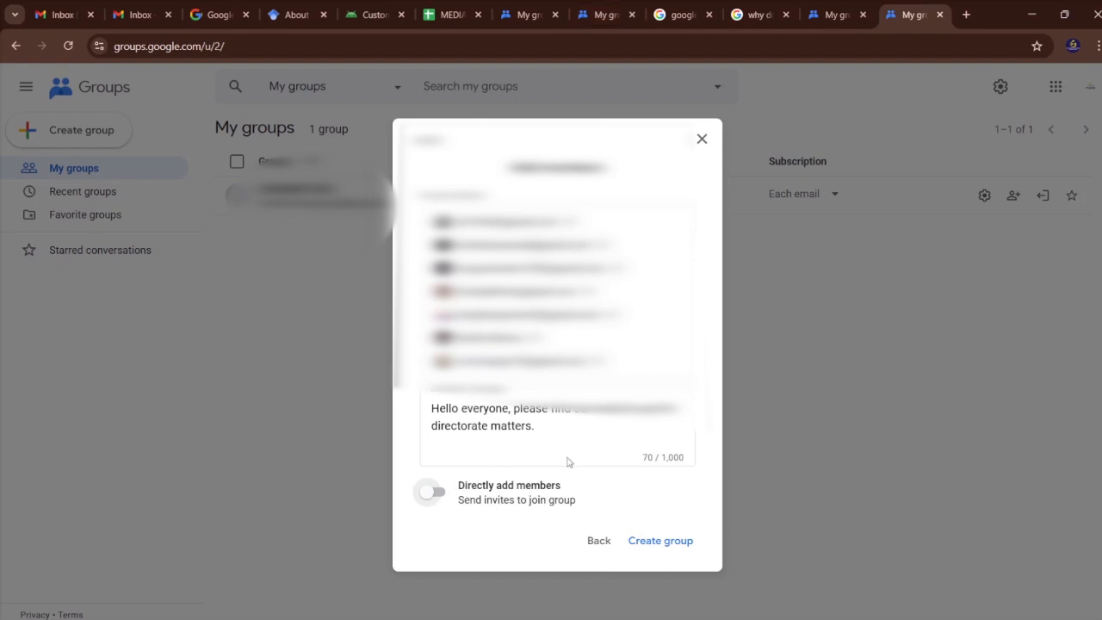
left_click(427, 492)
scroll(661, 471, "down", 2)
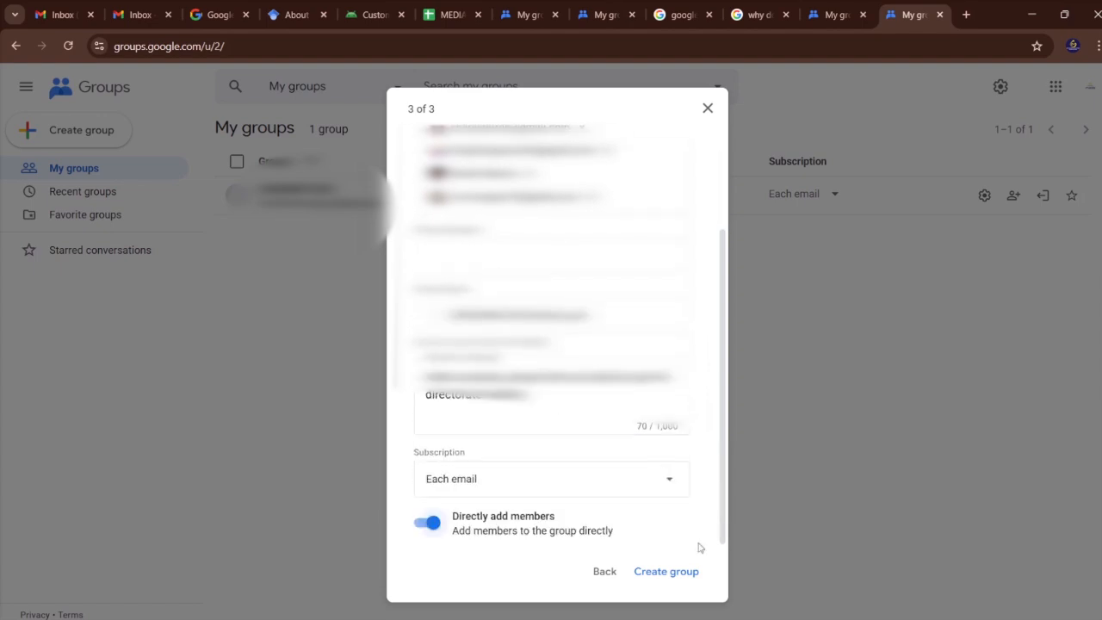
Submit the new group for creation and solve the captcha's first image challenge by selecting the motorcycle squares.
left_click(666, 571)
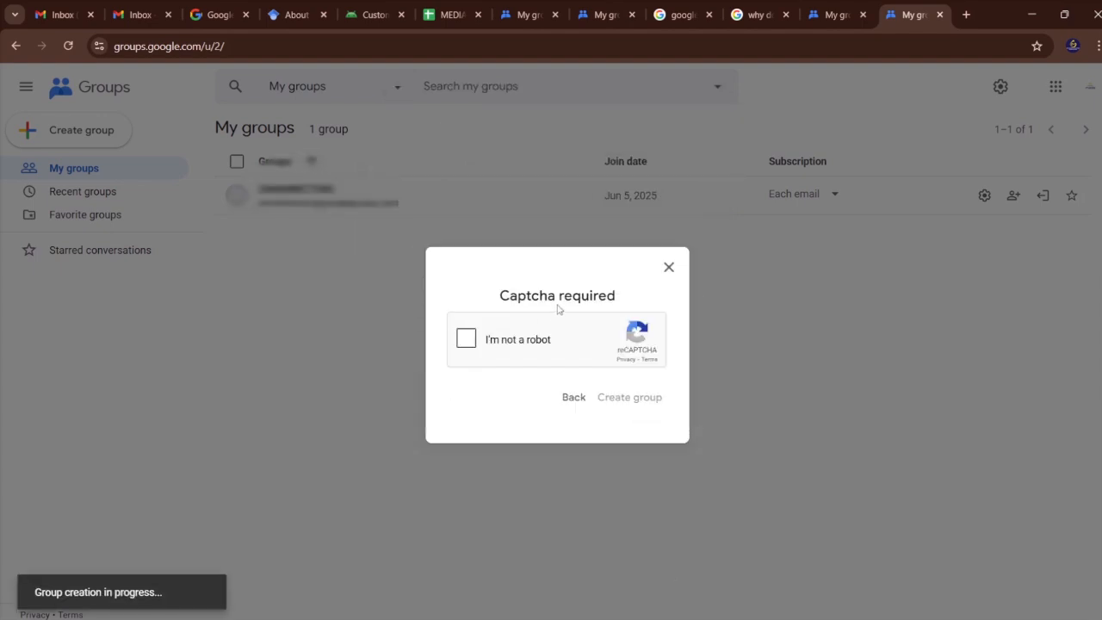
left_click(469, 340)
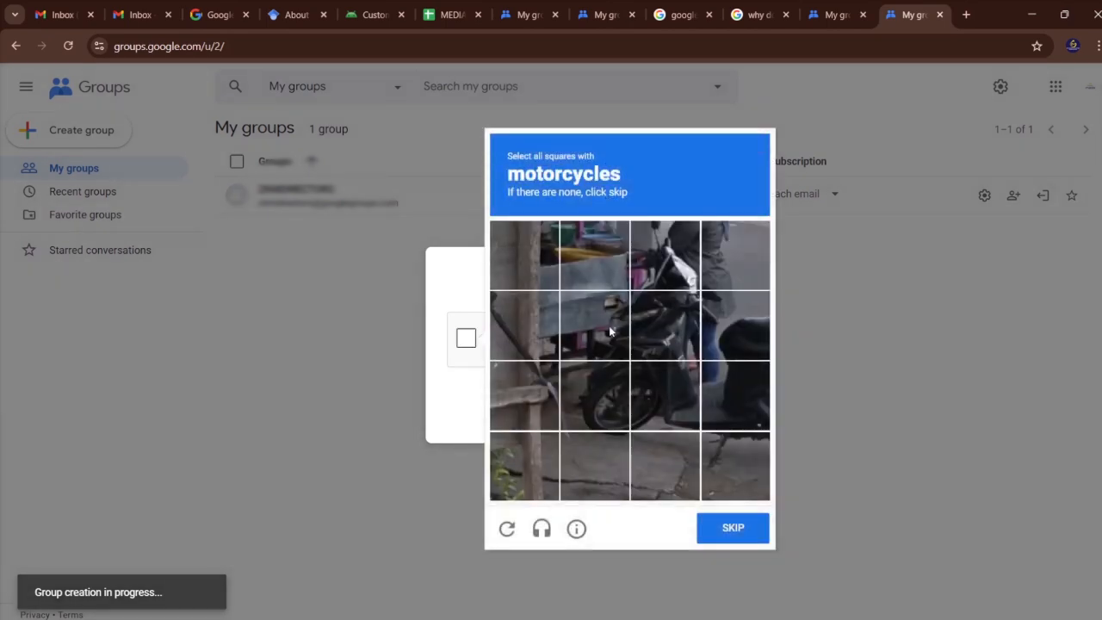
left_click(688, 316)
left_click(610, 327)
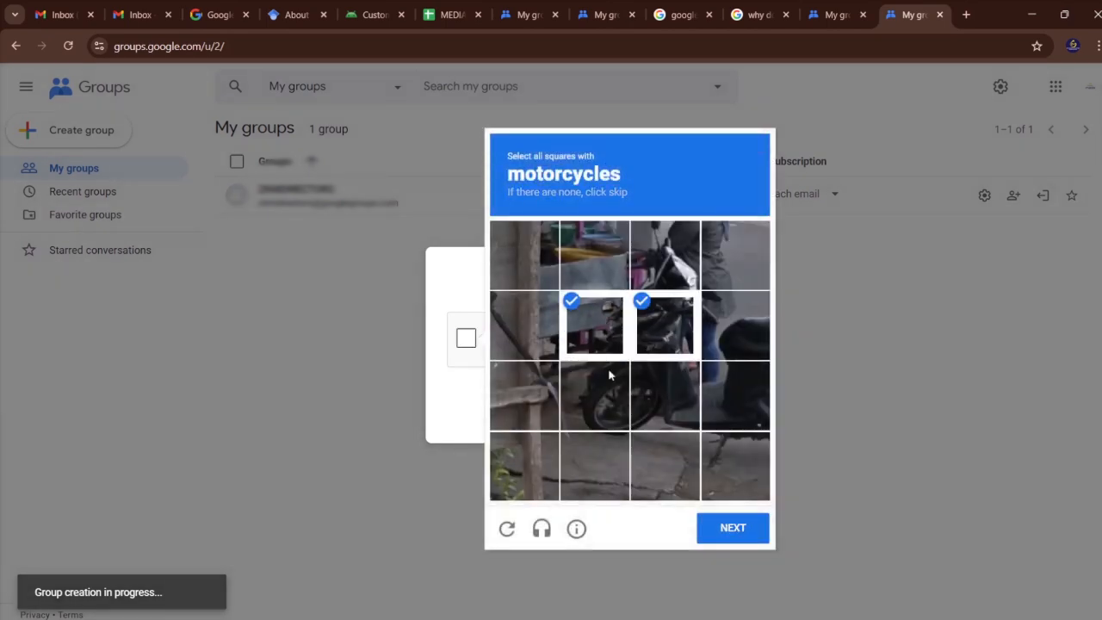
left_click(611, 375)
left_click(641, 383)
left_click(677, 261)
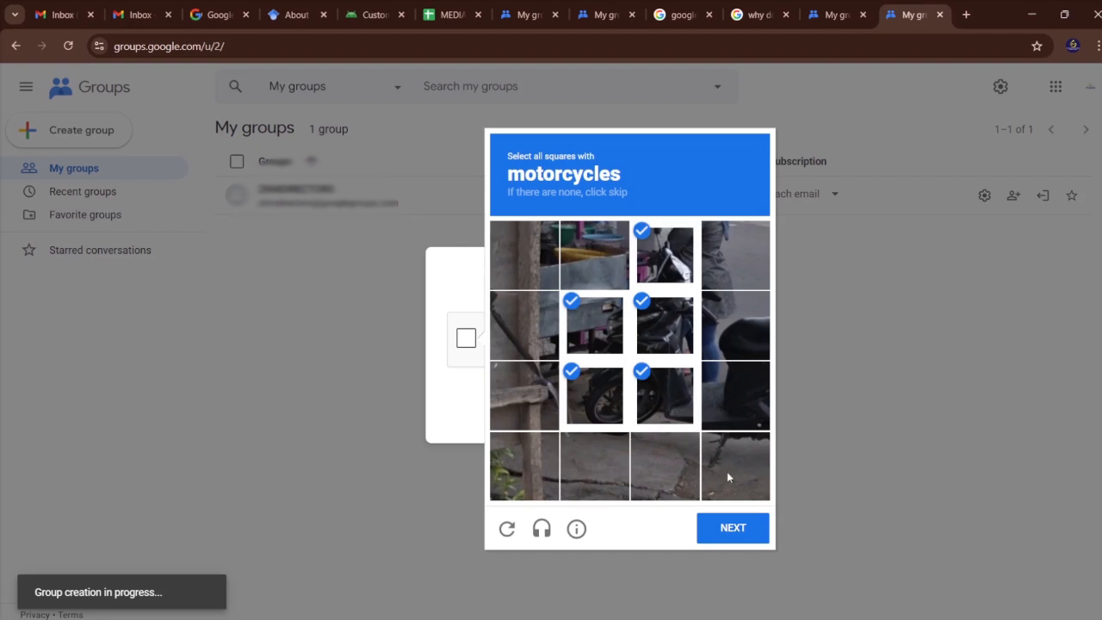
left_click(727, 527)
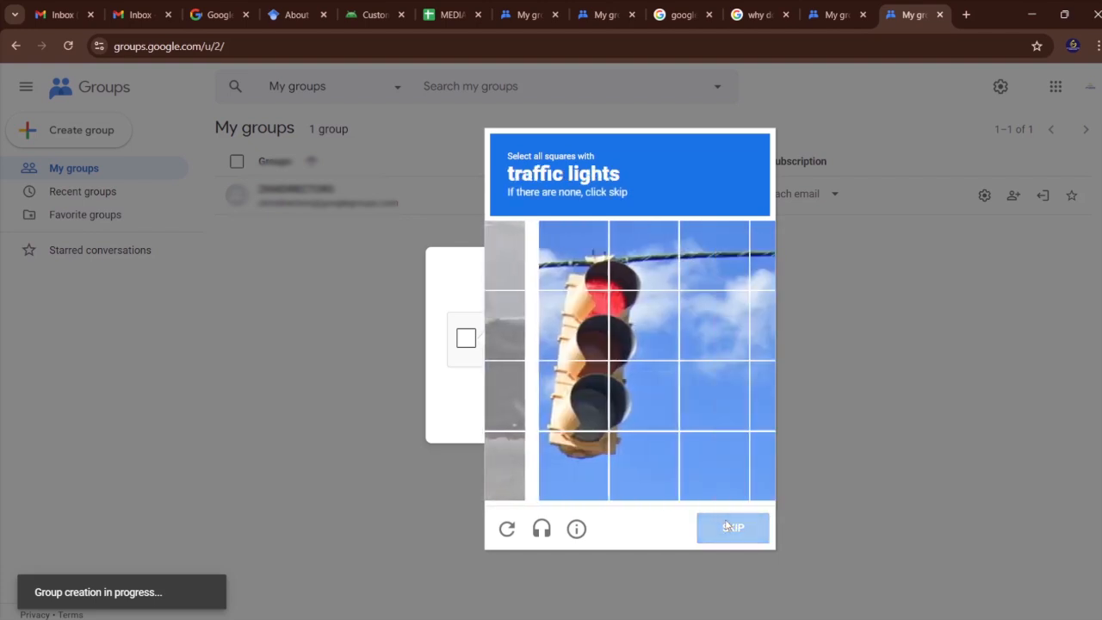
Complete the captcha by selecting the traffic light squares, and create the group.
left_click(525, 396)
left_click(525, 464)
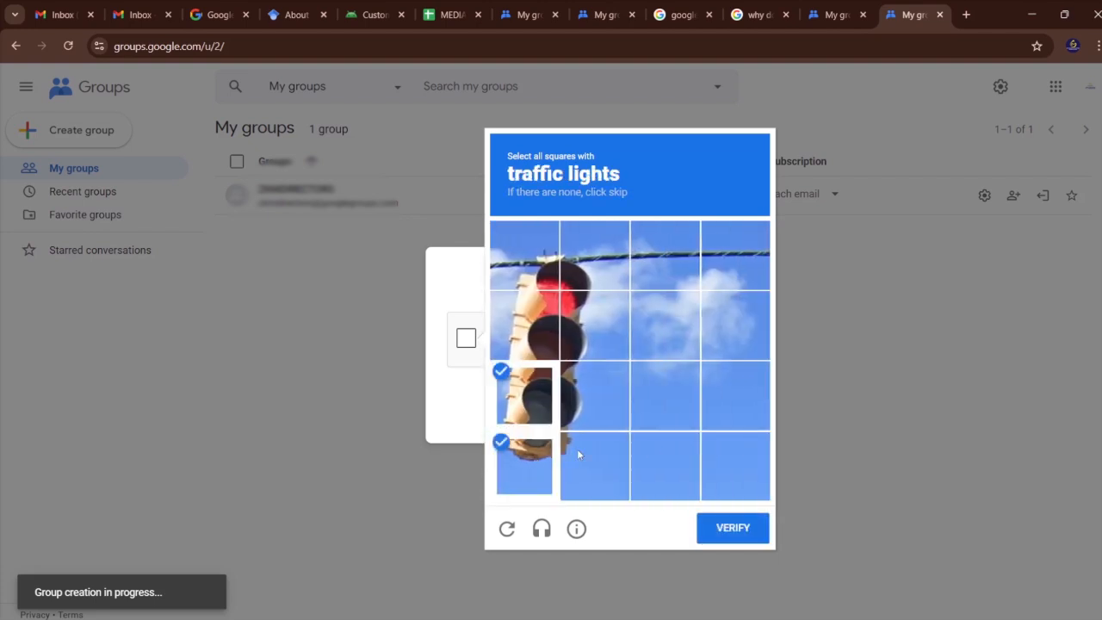
left_click(577, 452)
left_click(572, 372)
left_click(581, 327)
left_click(541, 312)
left_click(545, 264)
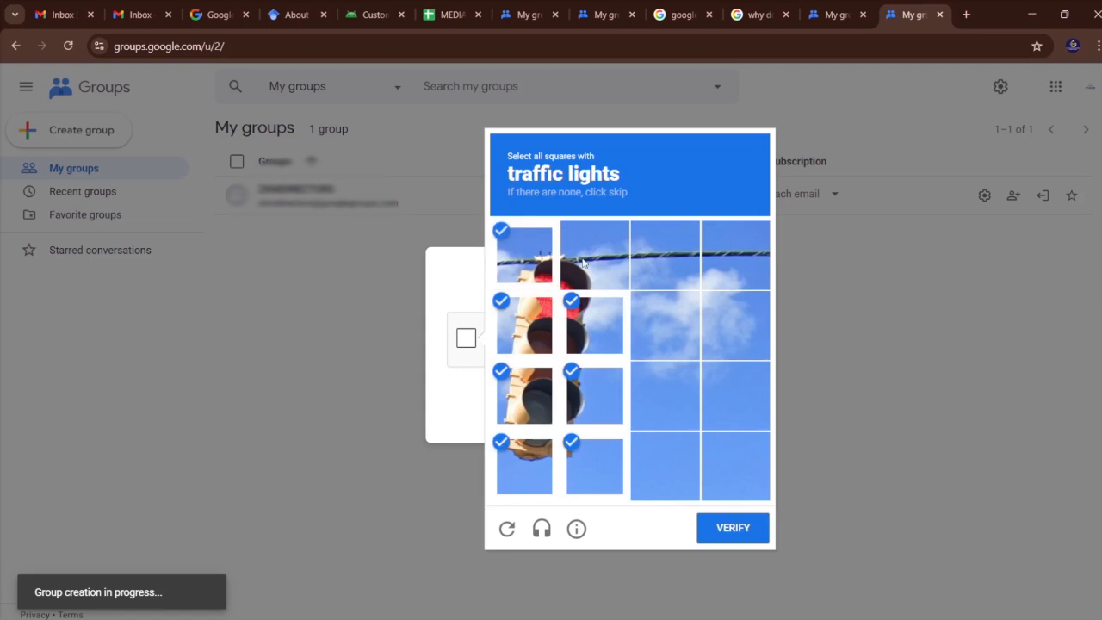
left_click(582, 261)
left_click(729, 535)
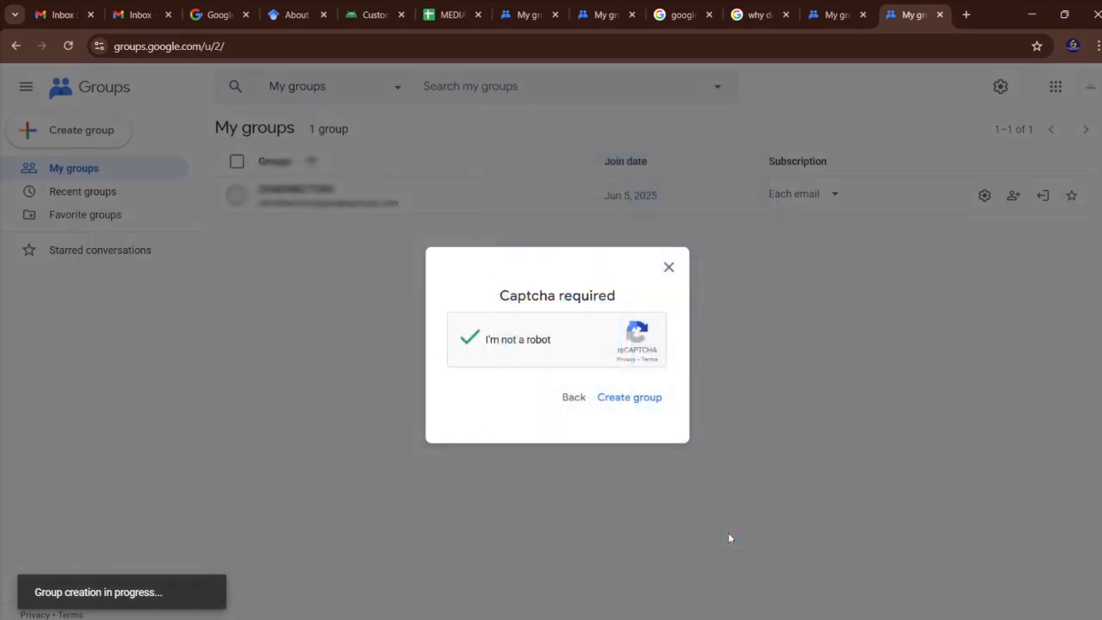
left_click(637, 398)
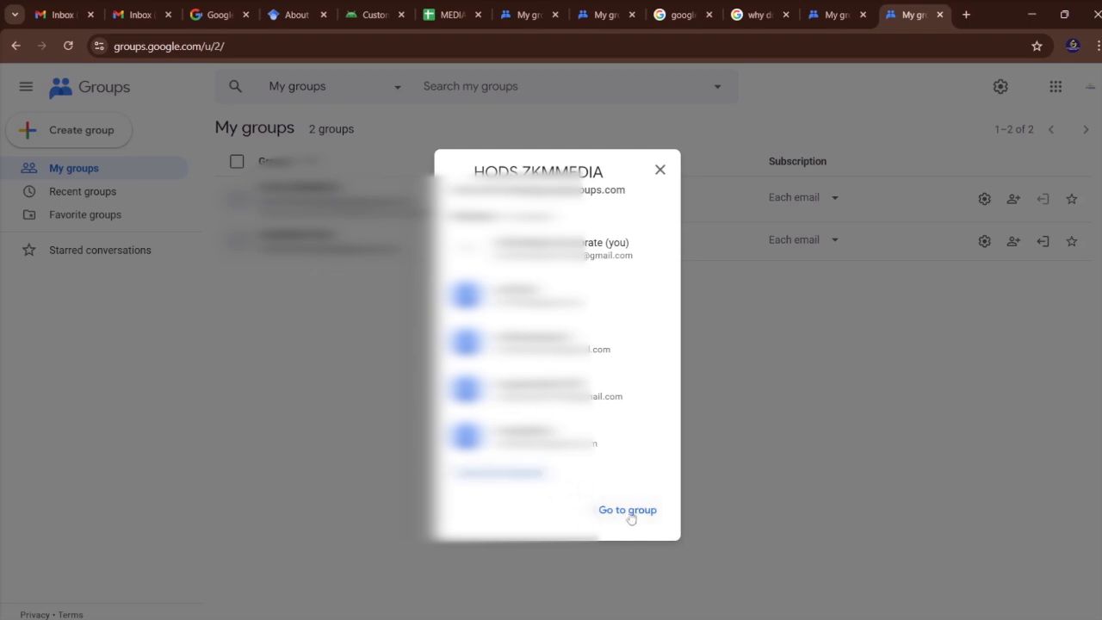
Go to the new group's member list and change the role of the third listed person to Manager.
left_click(627, 510)
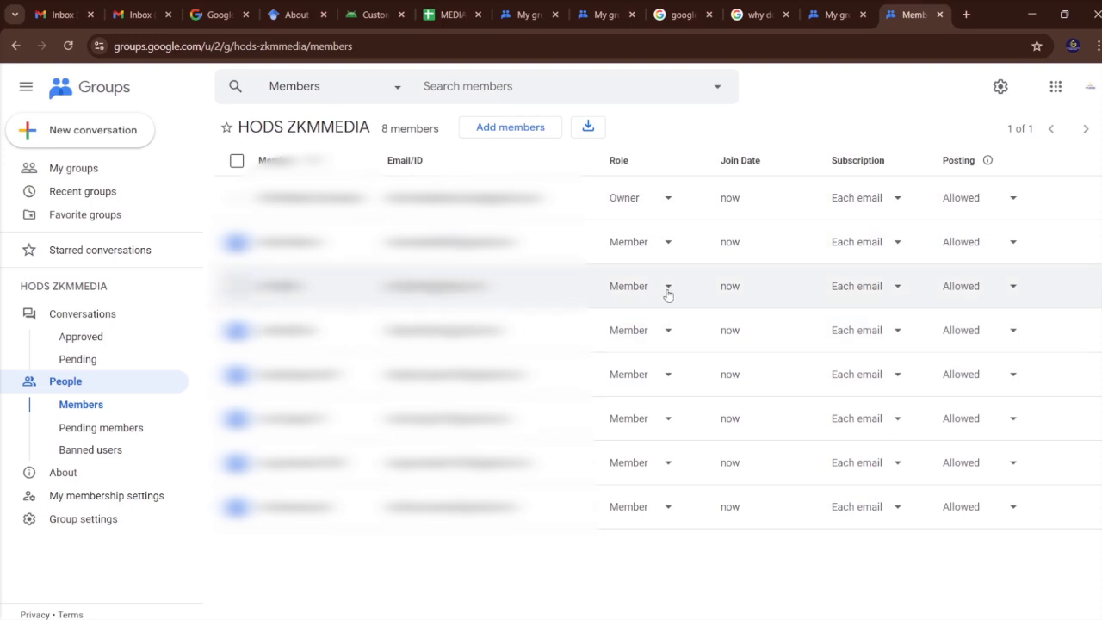
left_click(667, 289)
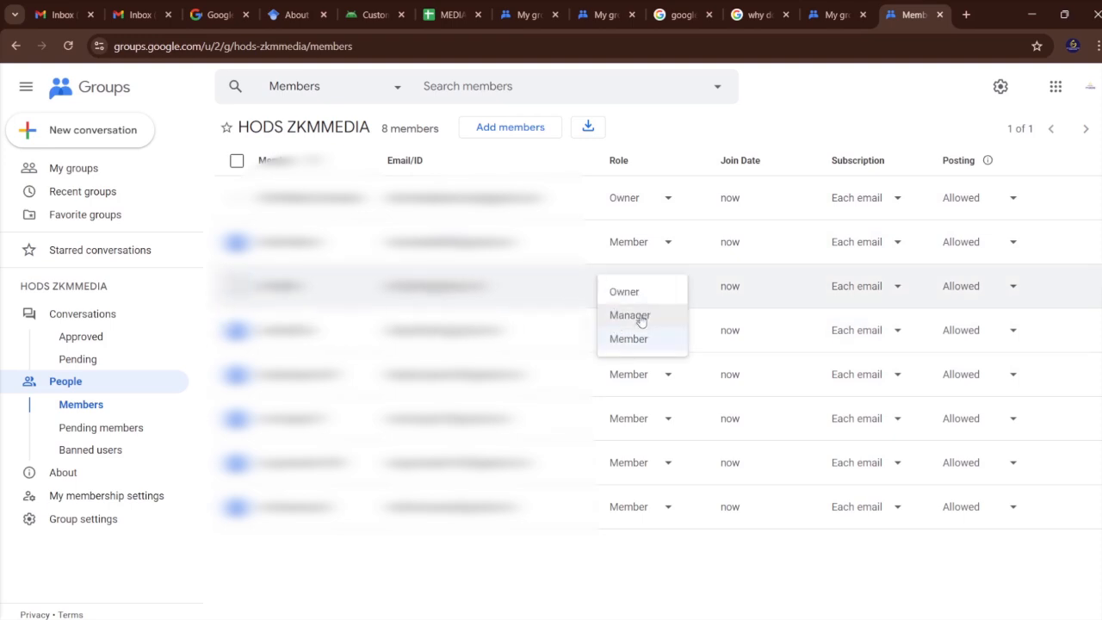
left_click(644, 316)
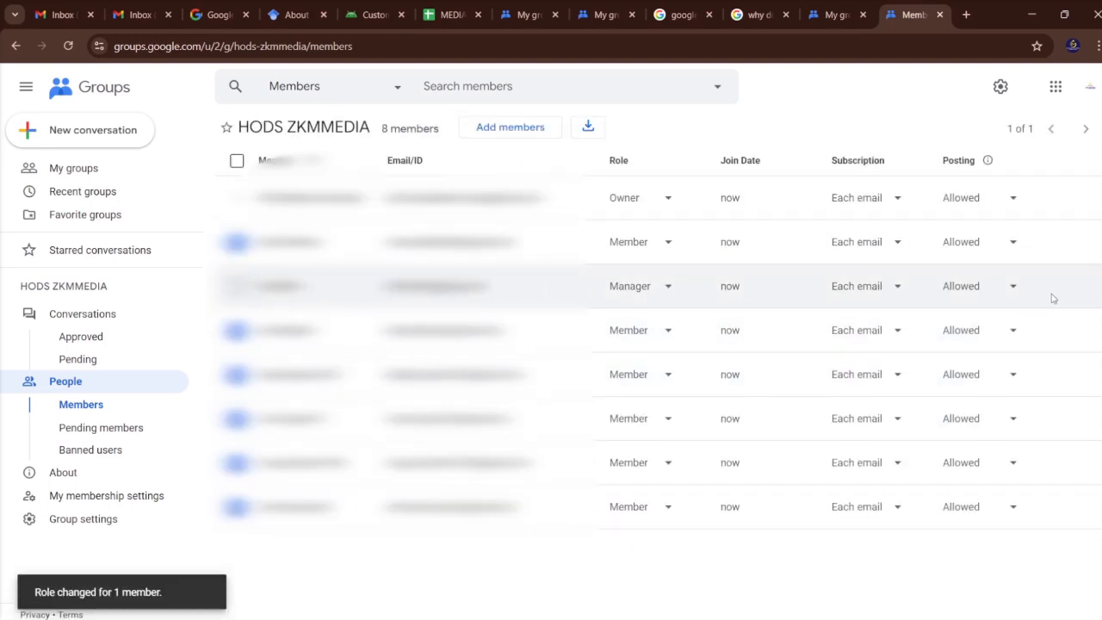
Look at the posting permission options for the group owner and the actions offered for a selected member.
left_click(1017, 207)
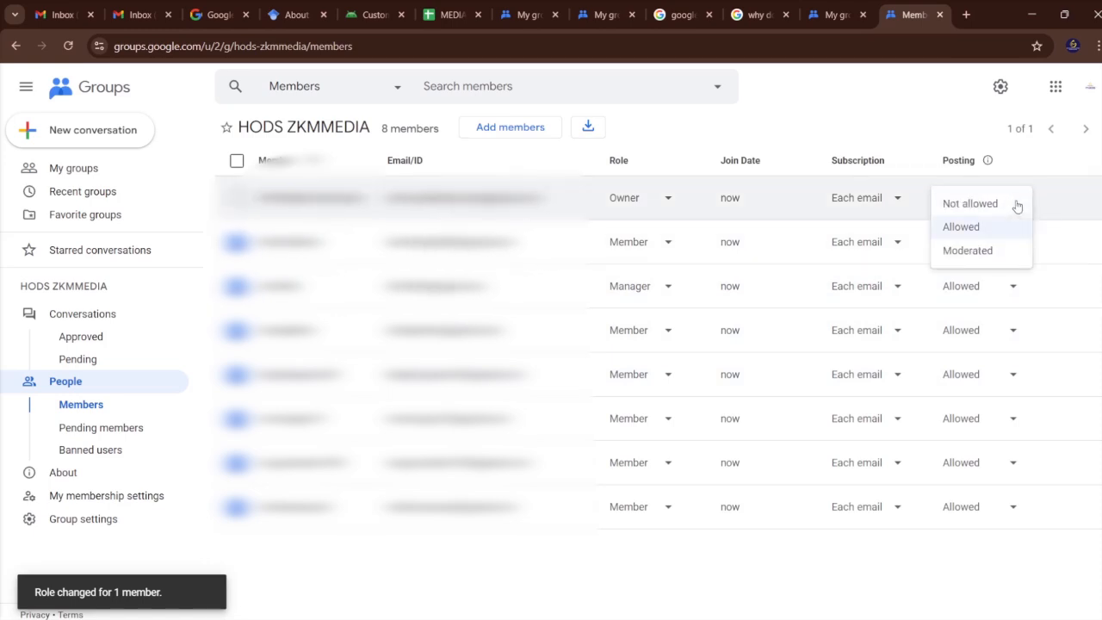
left_click(1051, 212)
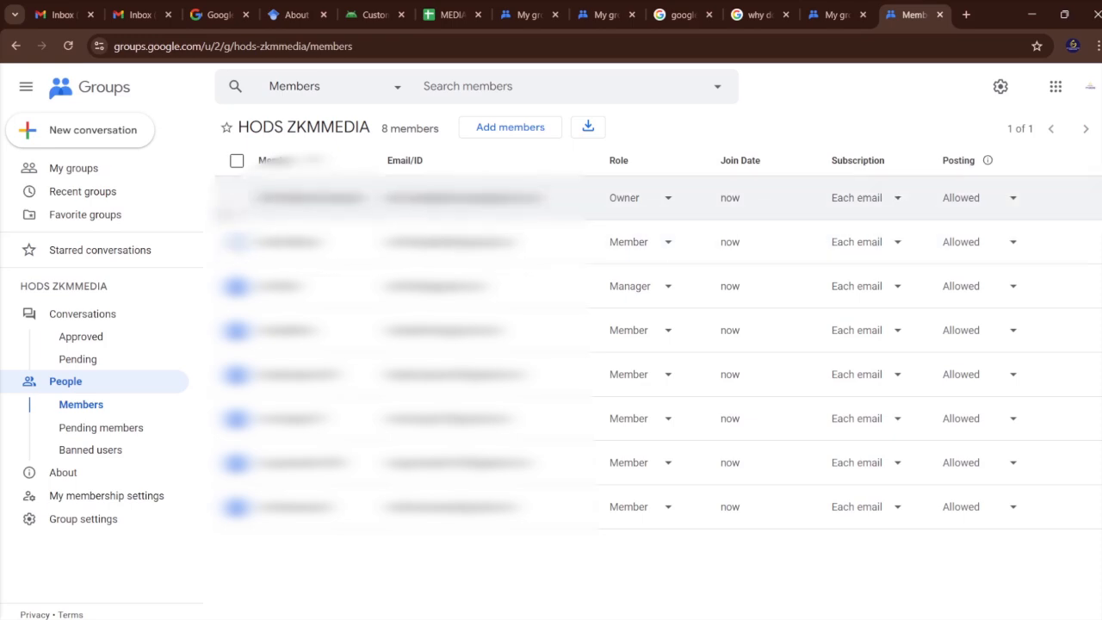
left_click(237, 198)
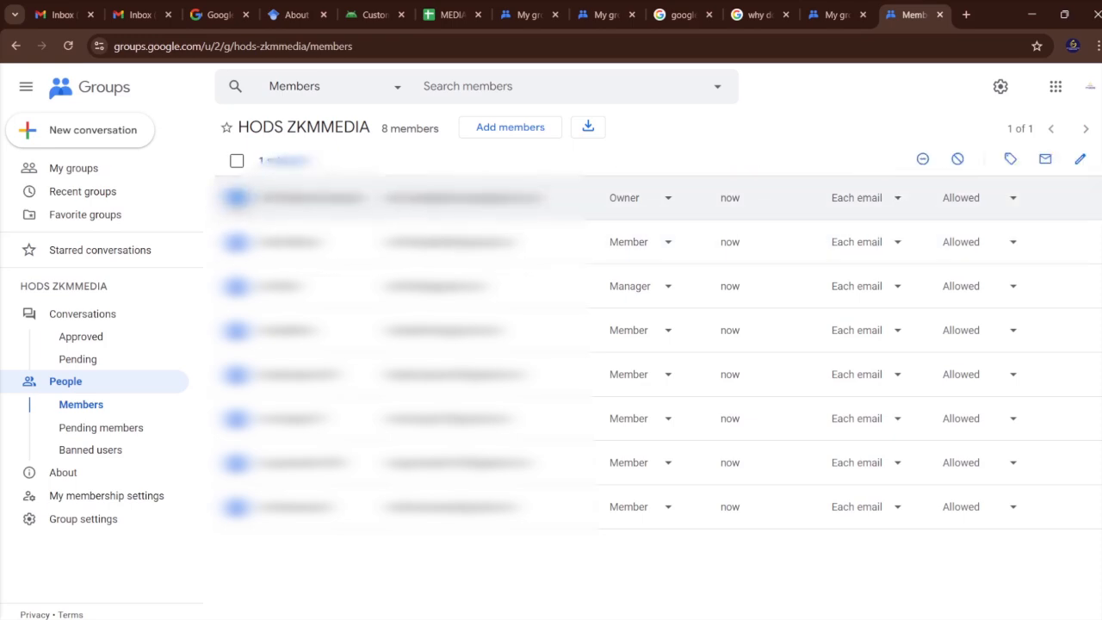
left_click(237, 198)
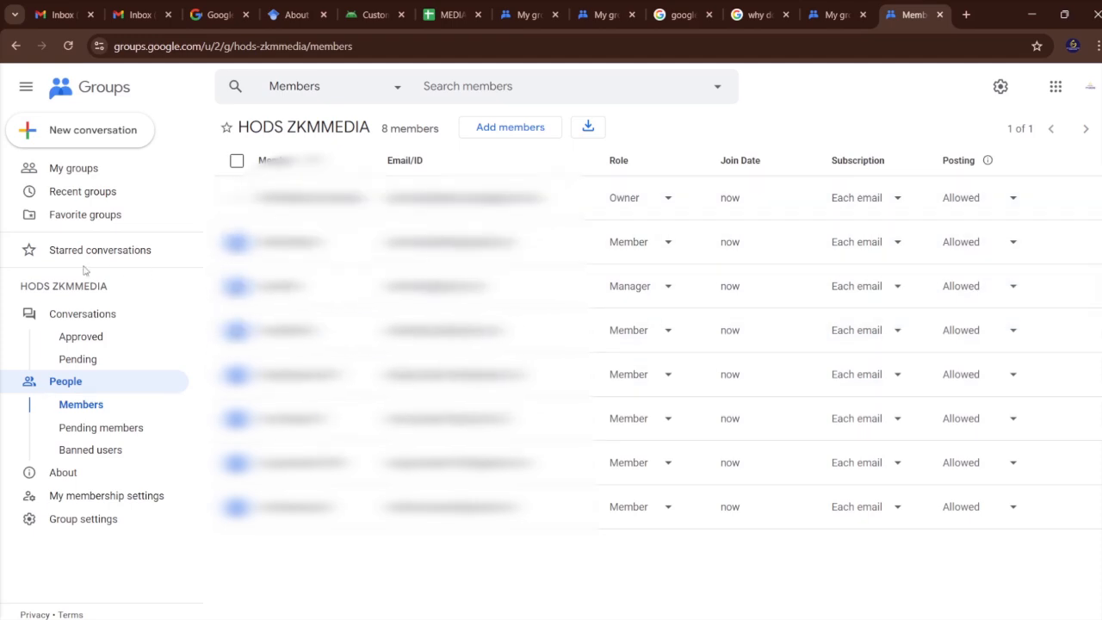
View a blank new conversation in the HODS ZKMMEDIA group, minimize it, and return to the list of groups.
left_click(100, 175)
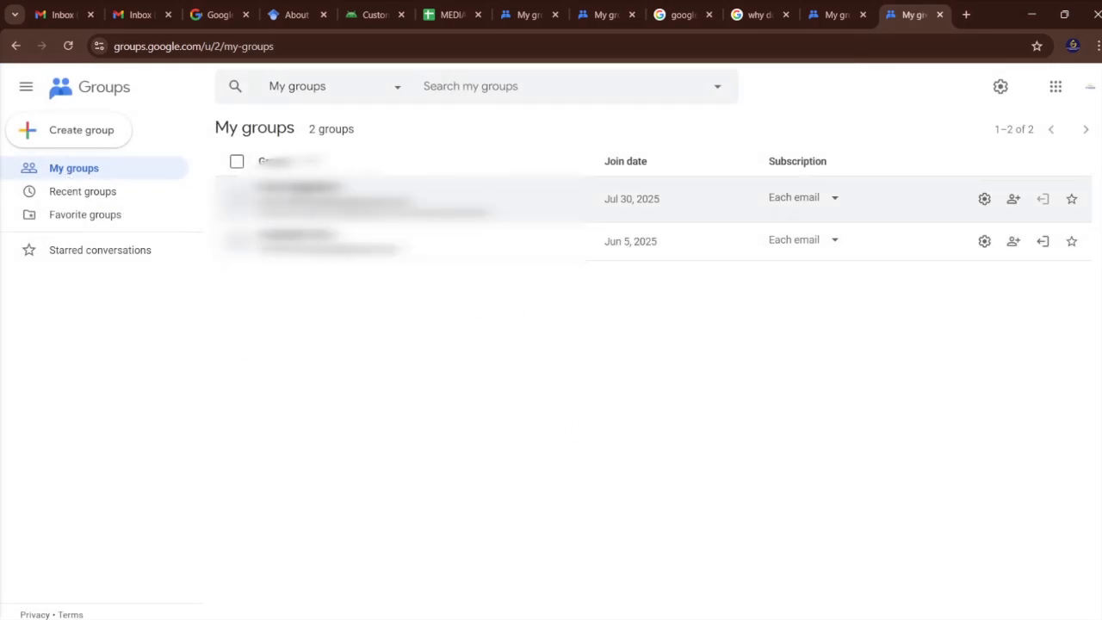
left_click(327, 198)
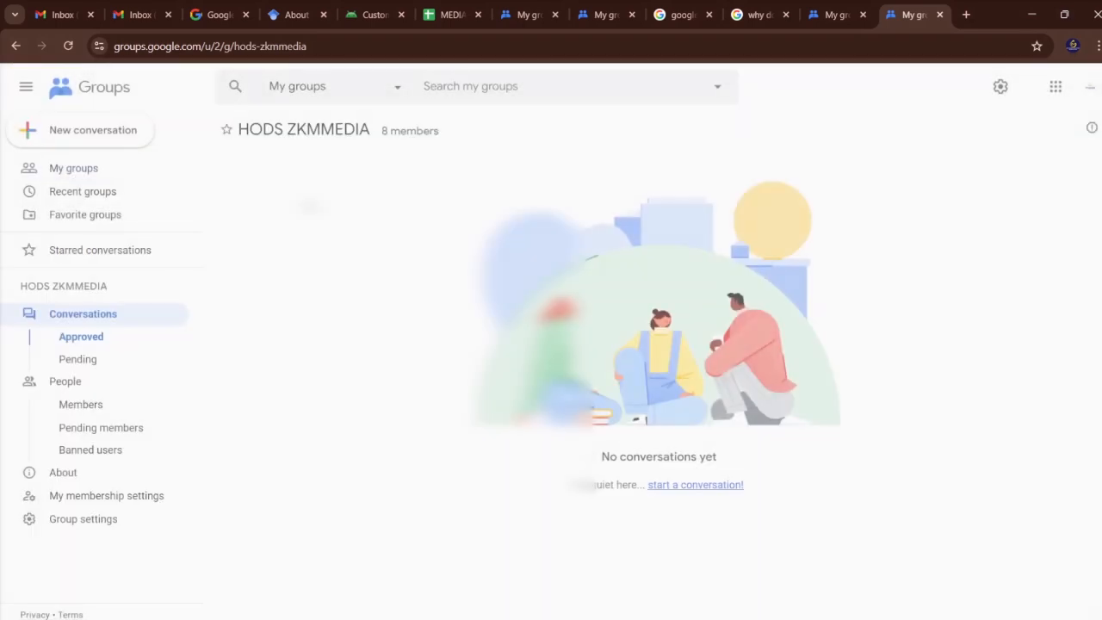
left_click(688, 486)
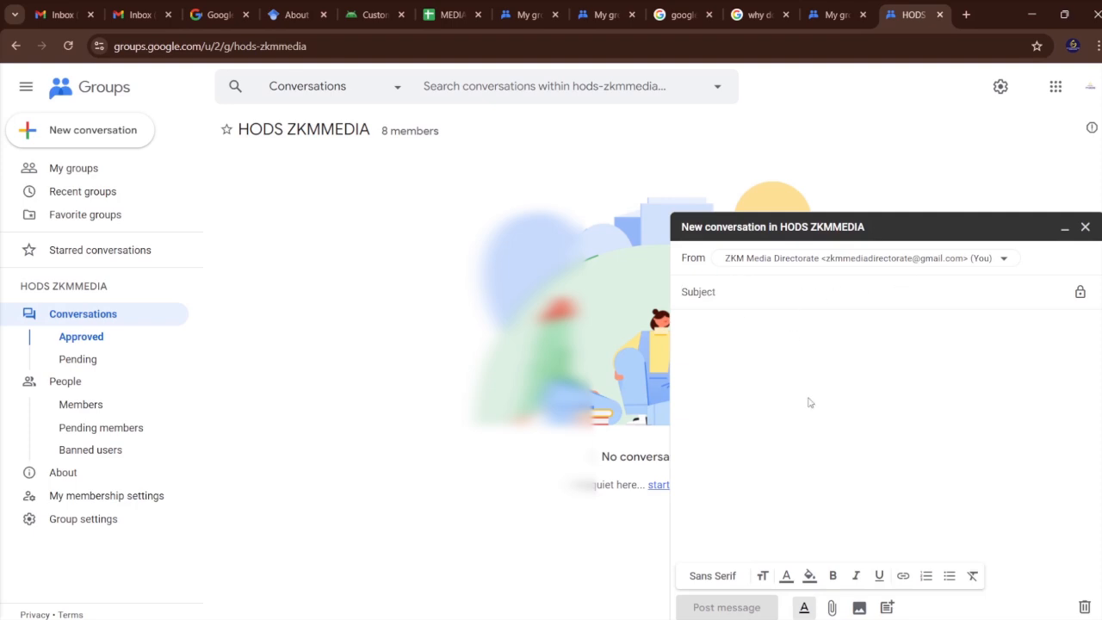
left_click(787, 362)
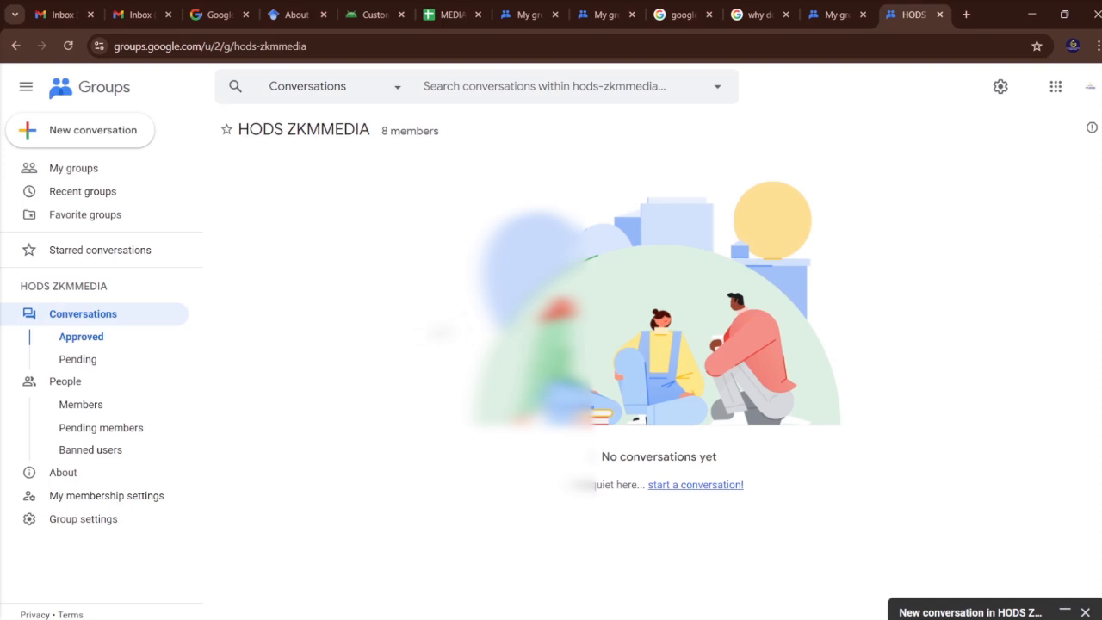
left_click(74, 168)
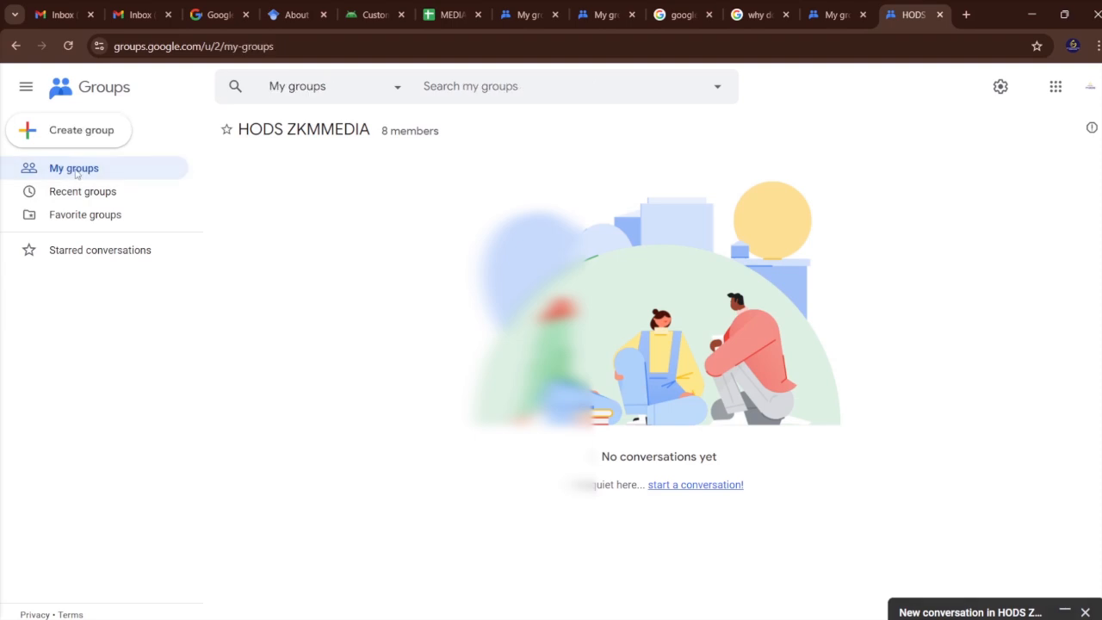